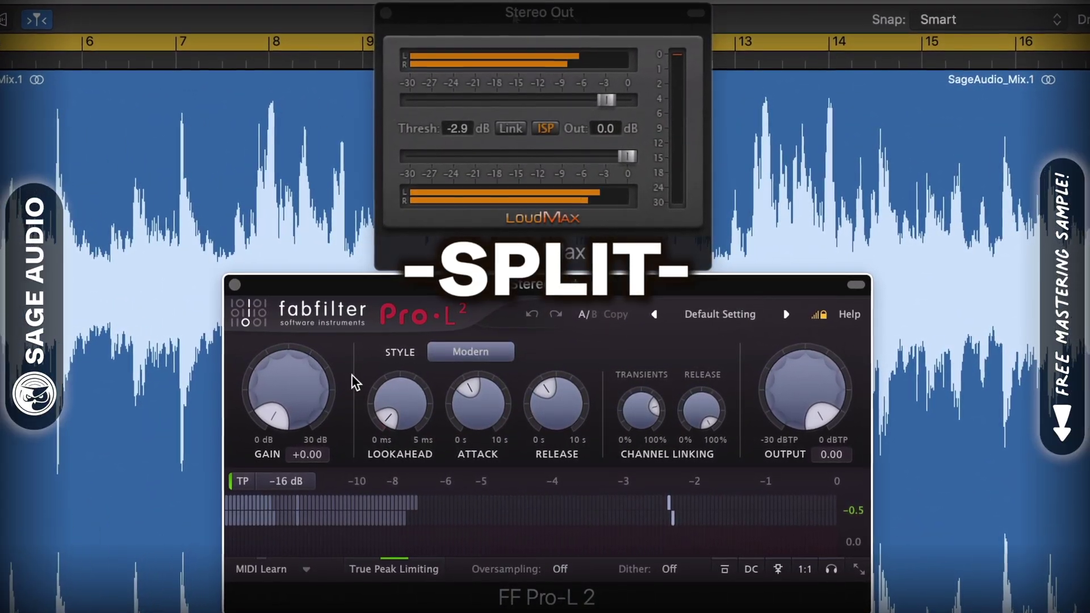
Raise the Pro-L 2 limiter's gain to +5.98 dB and lower the LoudMax threshold to -5.6 dB
{"action": "left_click_drag", "start_coordinate": [288, 388], "coordinate": [279, 312]}
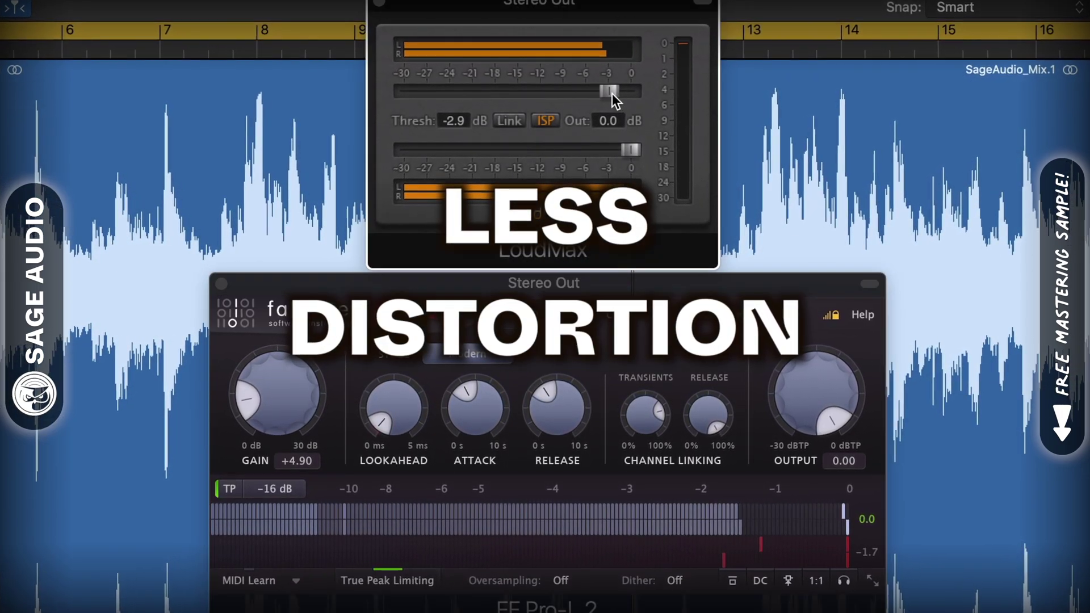
{"action": "left_click_drag", "start_coordinate": [612, 93], "coordinate": [588, 92]}
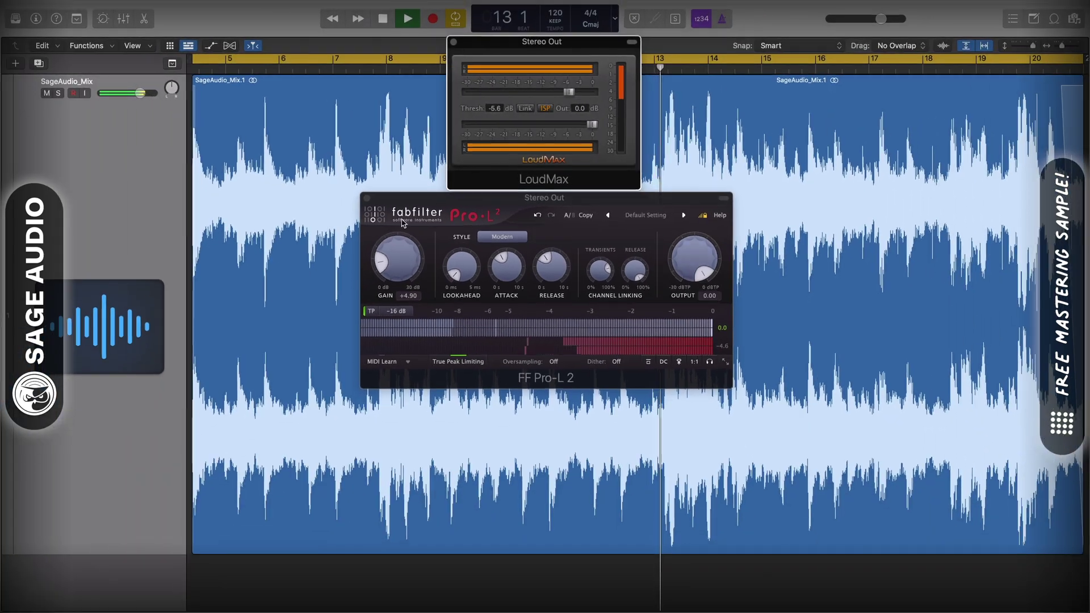
{"action": "left_click_drag", "start_coordinate": [332, 329], "coordinate": [332, 316]}
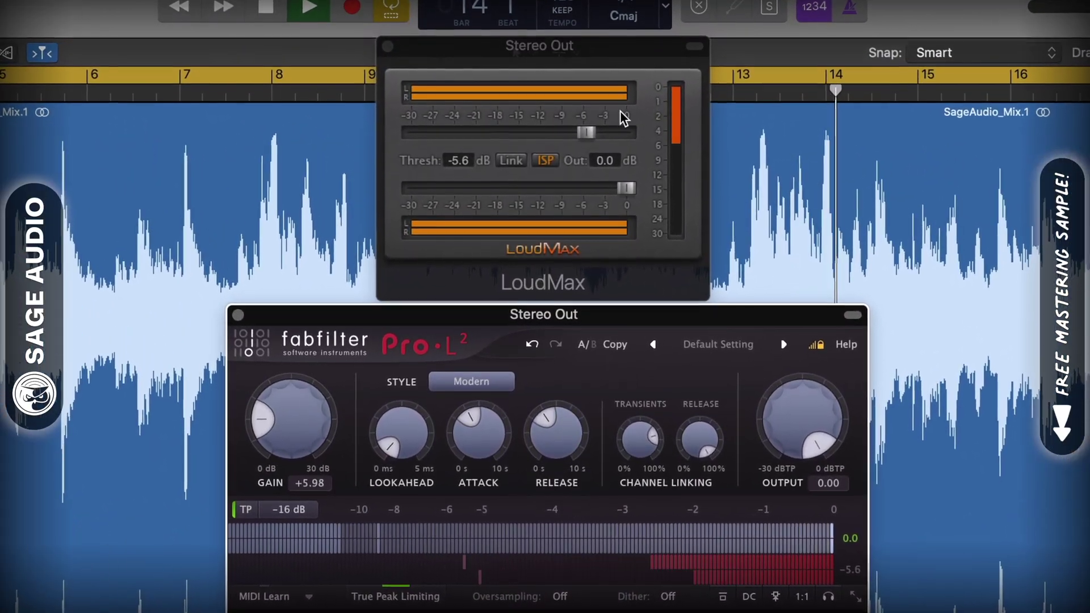
Switch the Pro-L 2 style to Dynamic and set channel linking for both transients and release to 0%
{"action": "left_click", "coordinate": [457, 389]}
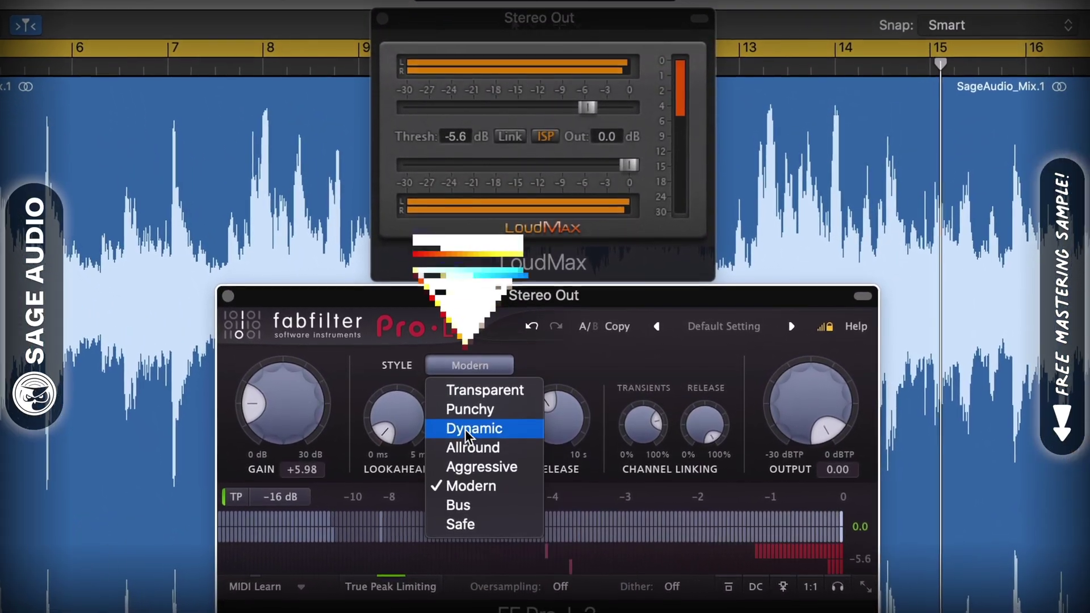
{"action": "left_click", "coordinate": [464, 430]}
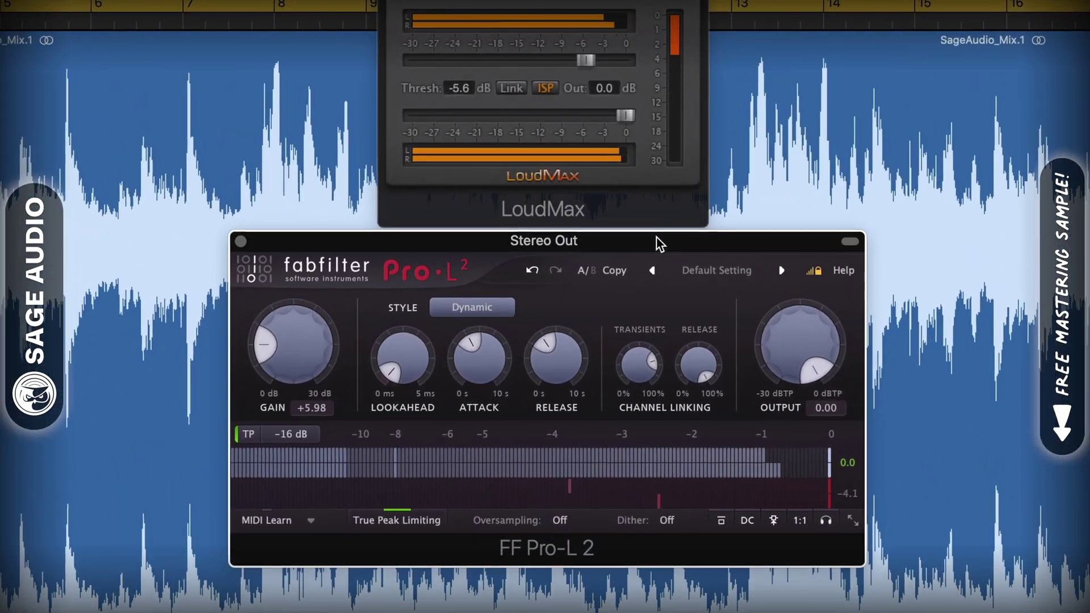
{"action": "mouse_move", "coordinate": [600, 277]}
{"action": "left_click_drag", "start_coordinate": [637, 372], "coordinate": [635, 430]}
{"action": "left_click_drag", "start_coordinate": [688, 384], "coordinate": [625, 462]}
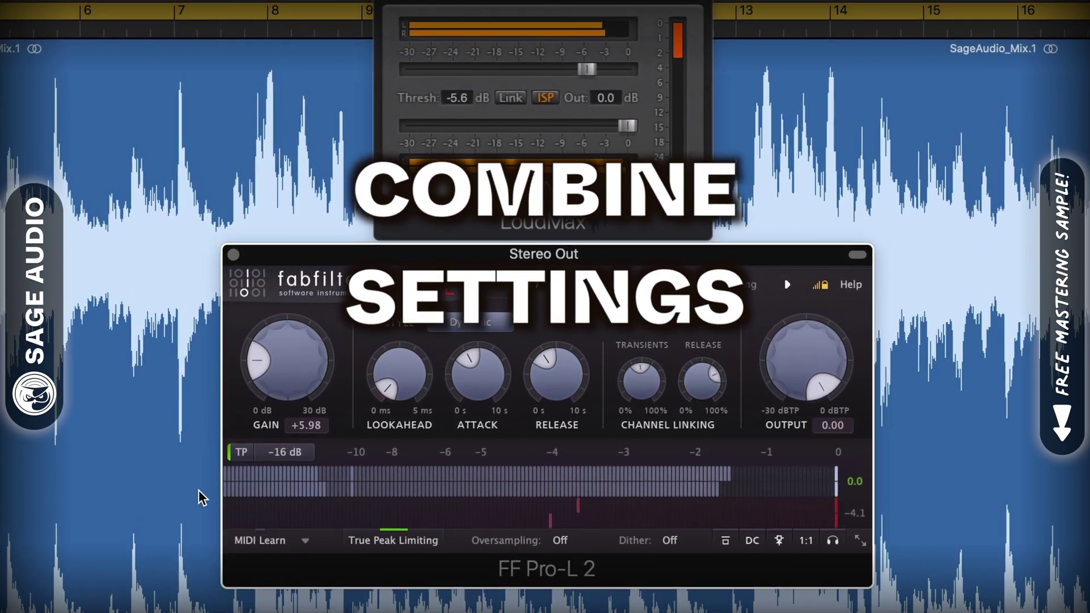
{"action": "left_click_drag", "start_coordinate": [640, 396], "coordinate": [646, 540]}
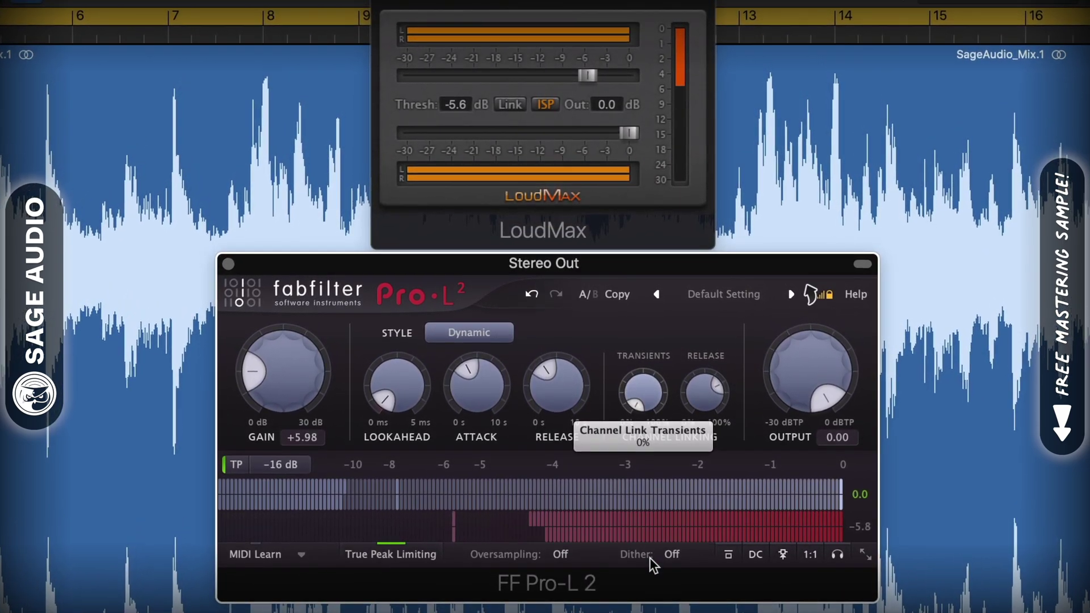
{"action": "left_click_drag", "start_coordinate": [704, 390], "coordinate": [696, 556]}
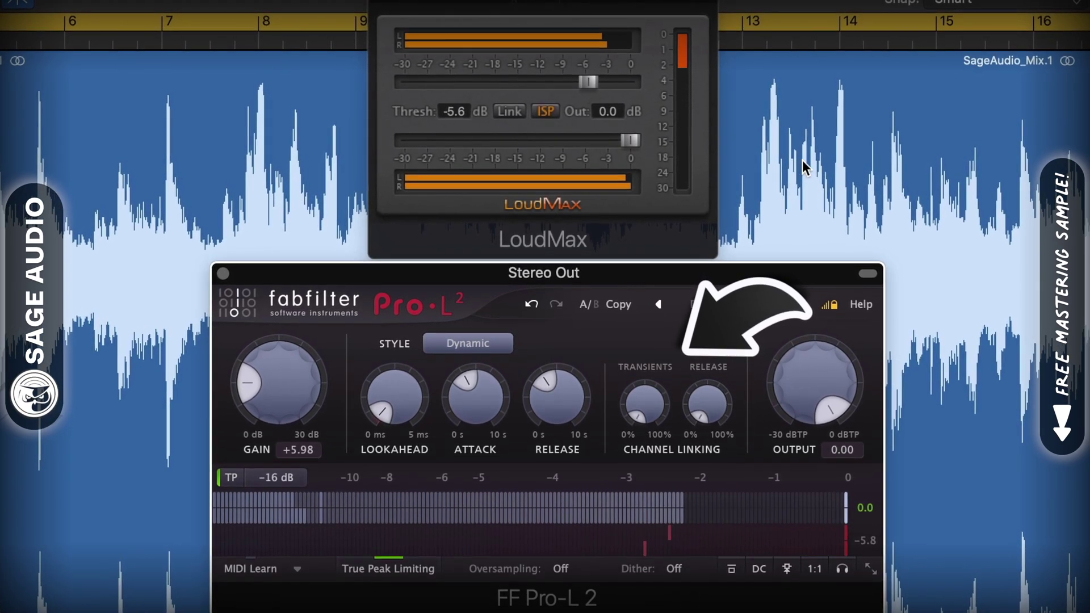
Raise the LoudMax threshold in two passes, the first one to -4.4 dB
{"action": "mouse_move", "coordinate": [588, 83]}
{"action": "left_mouse_down"}
{"action": "mouse_move", "coordinate": [579, 85]}
{"action": "mouse_move", "coordinate": [596, 89]}
{"action": "left_mouse_up"}
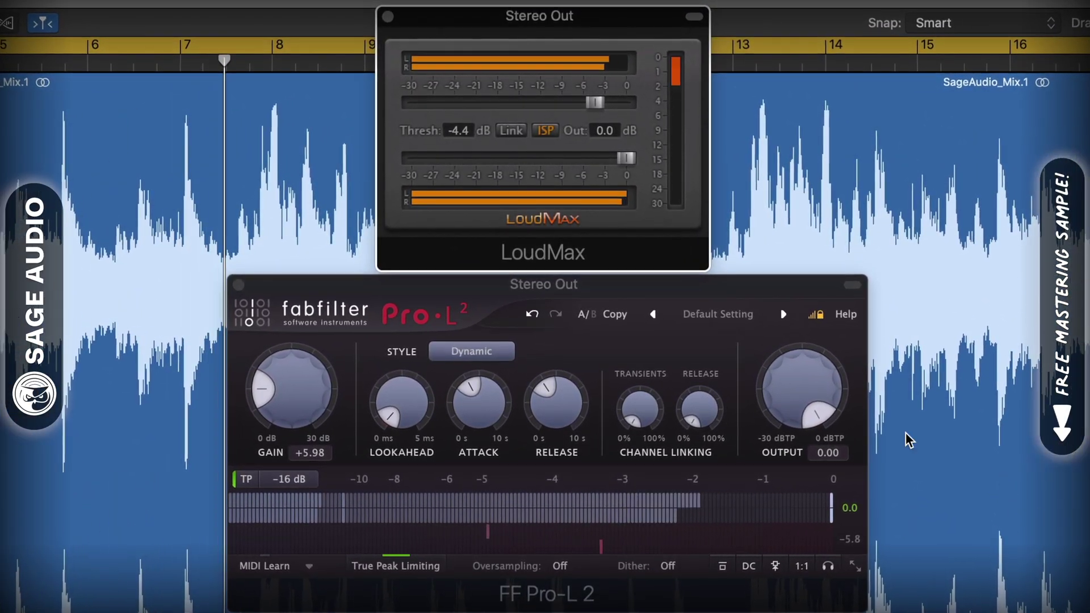
{"action": "left_click", "coordinate": [653, 287]}
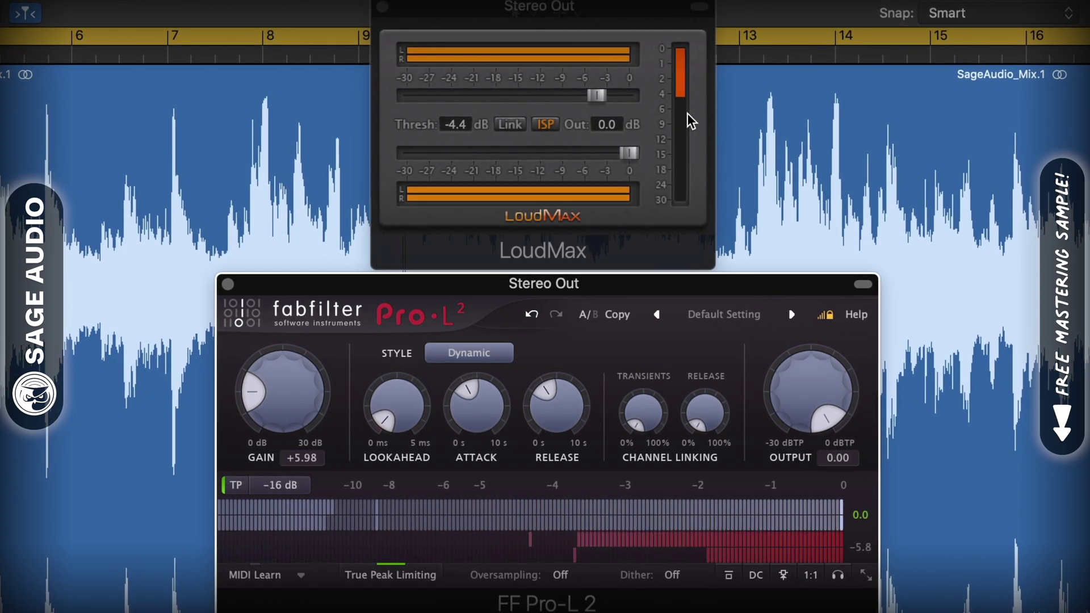
{"action": "left_click", "coordinate": [690, 92]}
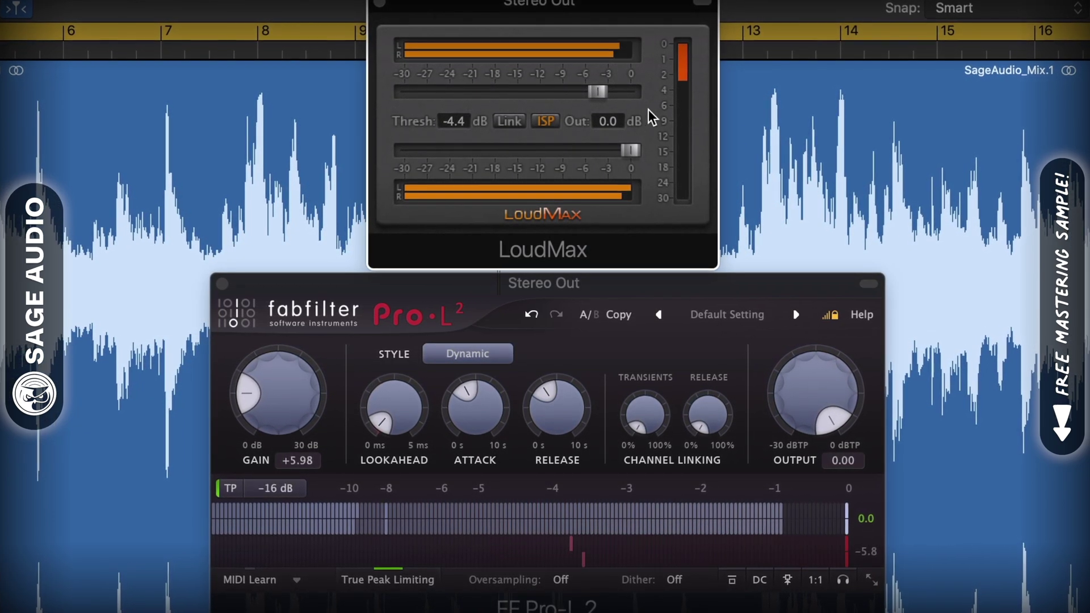
{"action": "left_click_drag", "start_coordinate": [597, 92], "coordinate": [612, 97]}
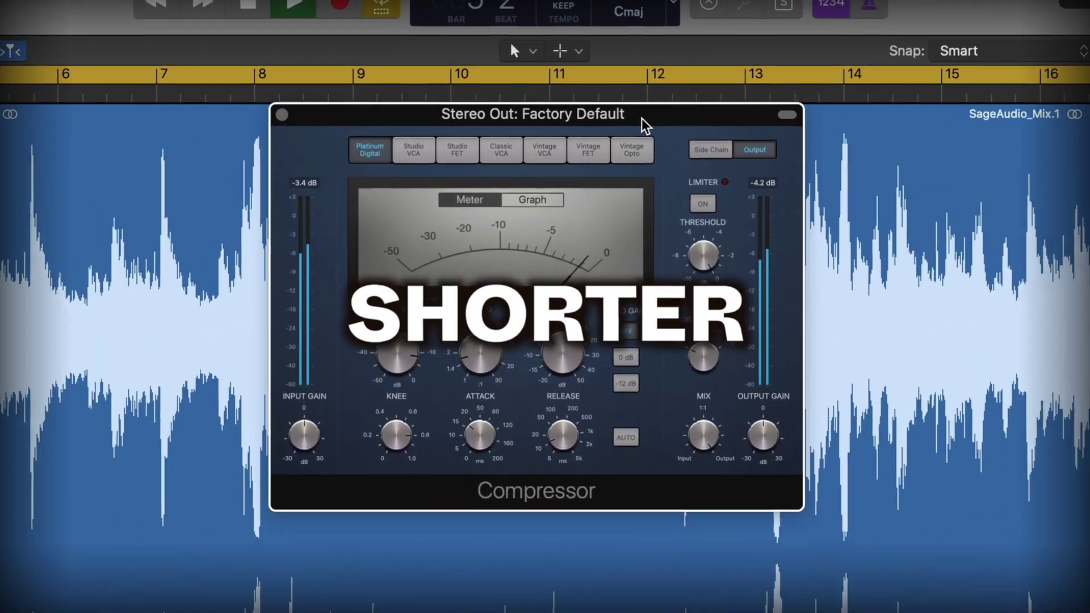
Shorten the compressor's release to 5.0 ms
{"action": "left_click_drag", "start_coordinate": [561, 372], "coordinate": [561, 377]}
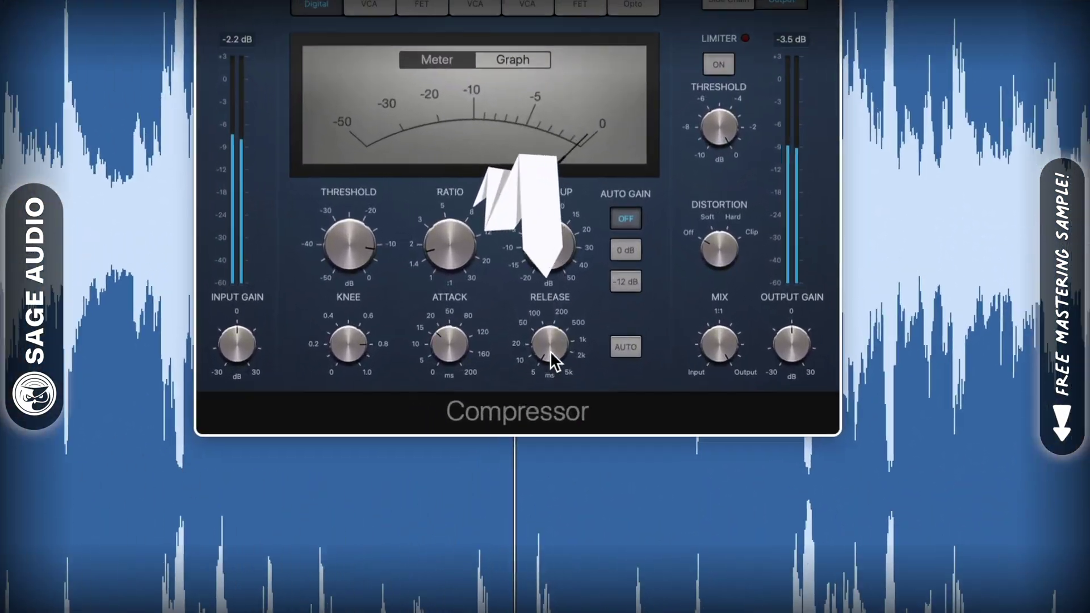
{"action": "mouse_move", "coordinate": [558, 421]}
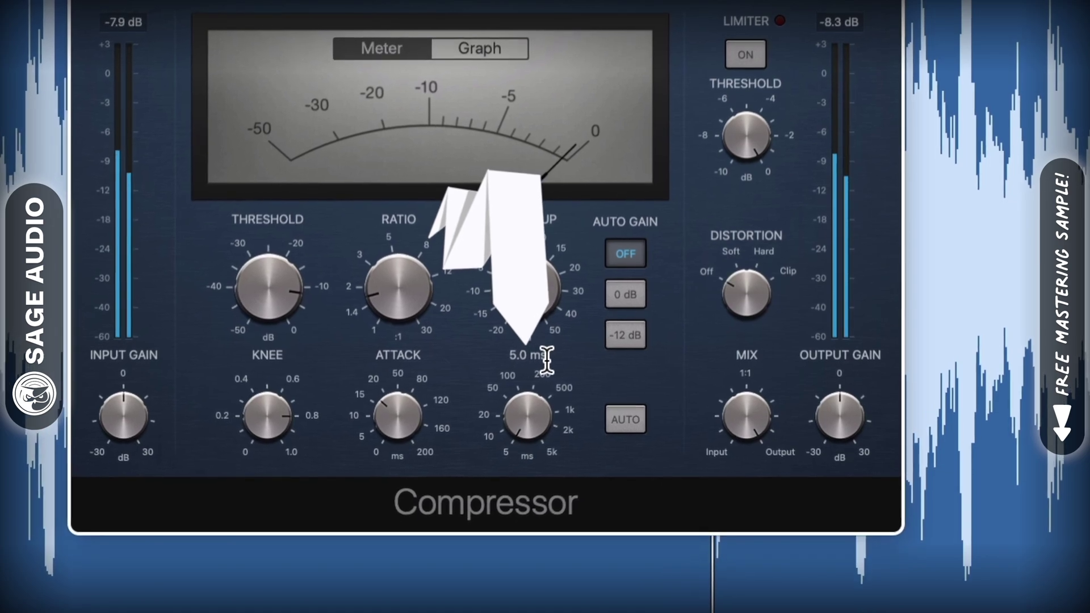
{"action": "mouse_move", "coordinate": [524, 452]}
{"action": "left_mouse_down"}
{"action": "mouse_move", "coordinate": [518, 414]}
{"action": "mouse_move", "coordinate": [519, 459]}
{"action": "left_mouse_up"}
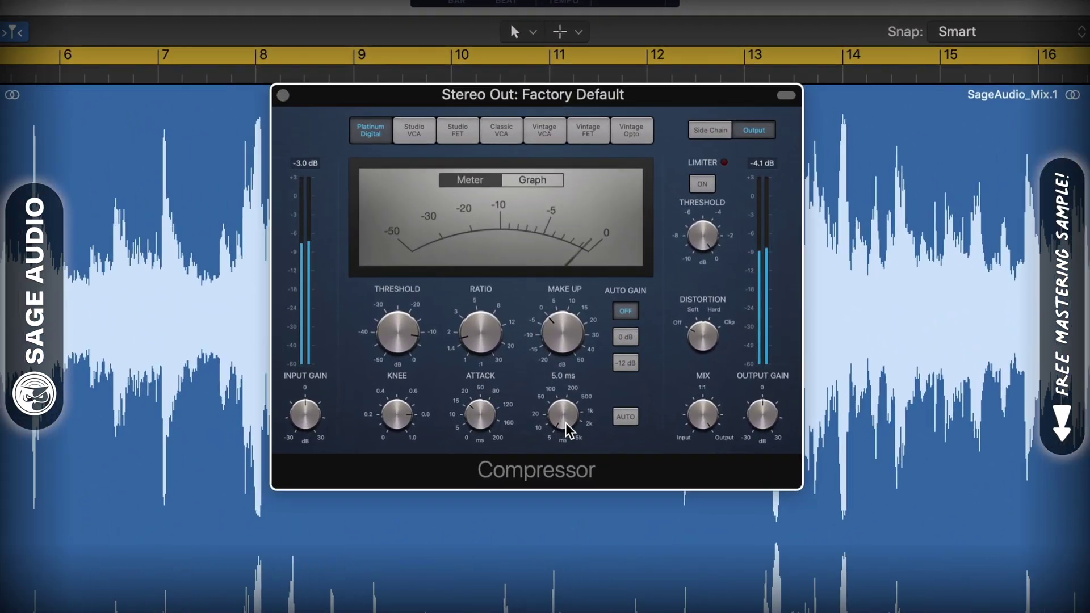
Lengthen the compressor's release to between 50 and 100 ms
{"action": "left_click_drag", "start_coordinate": [555, 260], "coordinate": [555, 248]}
{"action": "left_click_drag", "start_coordinate": [567, 423], "coordinate": [569, 411]}
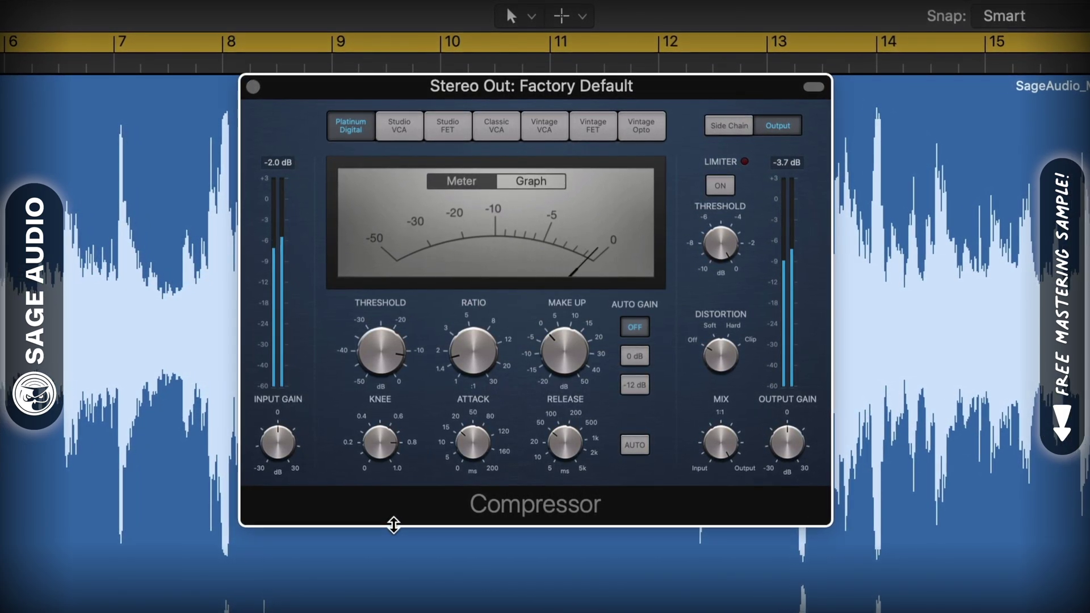
{"action": "left_click_drag", "start_coordinate": [567, 453], "coordinate": [570, 450]}
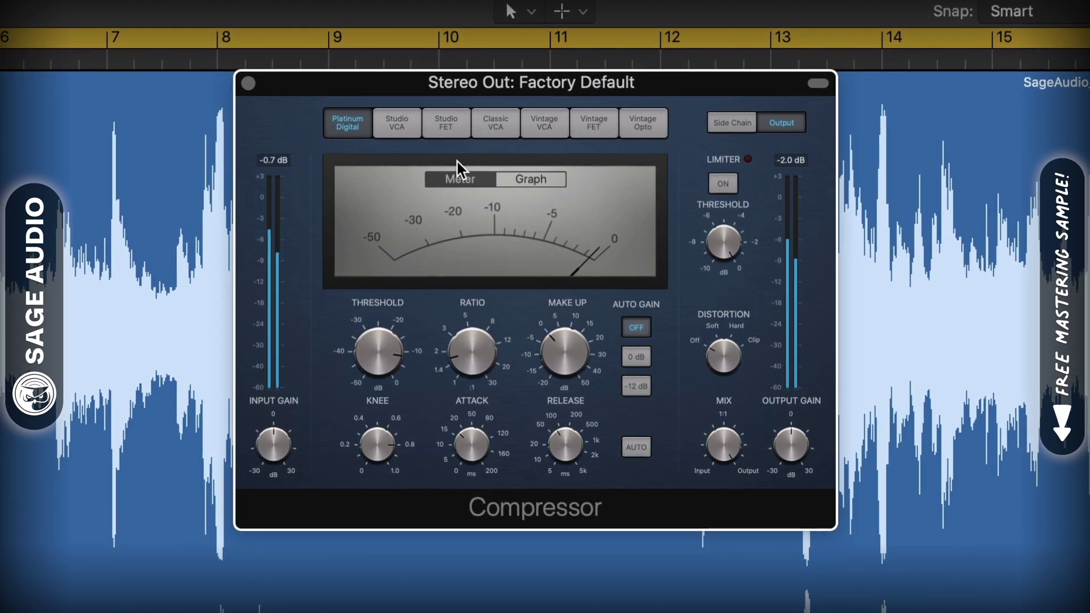
Try the Studio FET and Classic VCA compressor models, choose Vintage FET, and fine-tune its release
{"action": "left_click", "coordinate": [424, 127]}
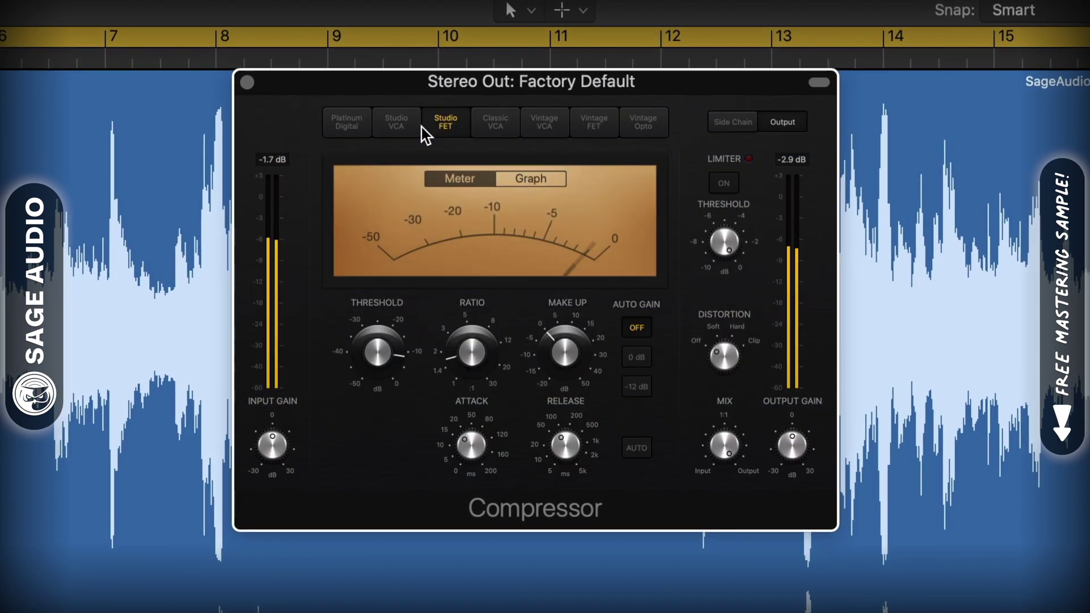
{"action": "left_click", "coordinate": [507, 121]}
{"action": "left_click", "coordinate": [594, 121]}
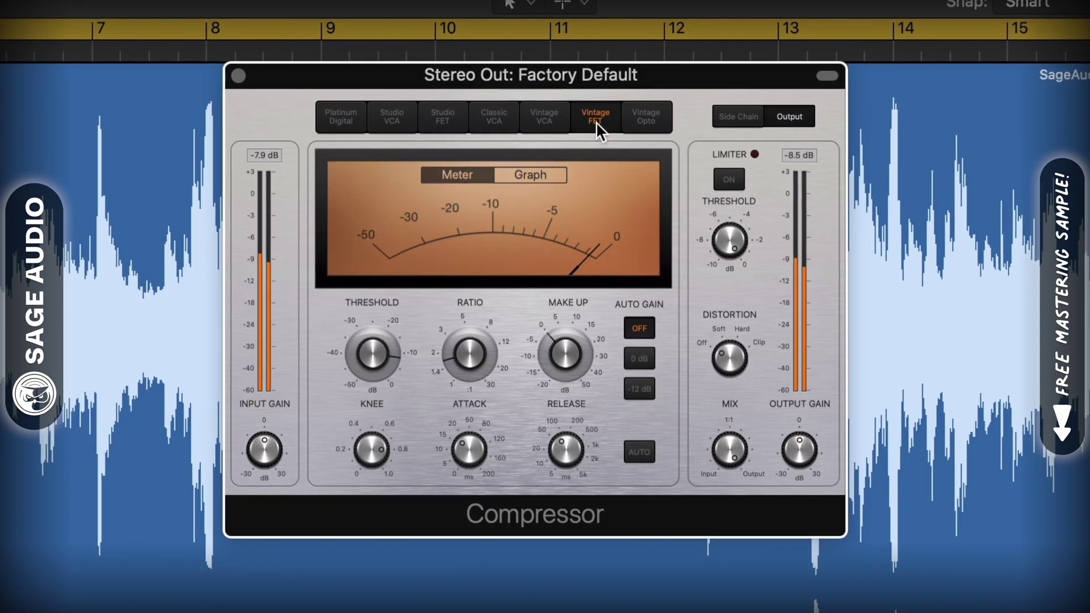
{"action": "left_click_drag", "start_coordinate": [552, 445], "coordinate": [551, 450]}
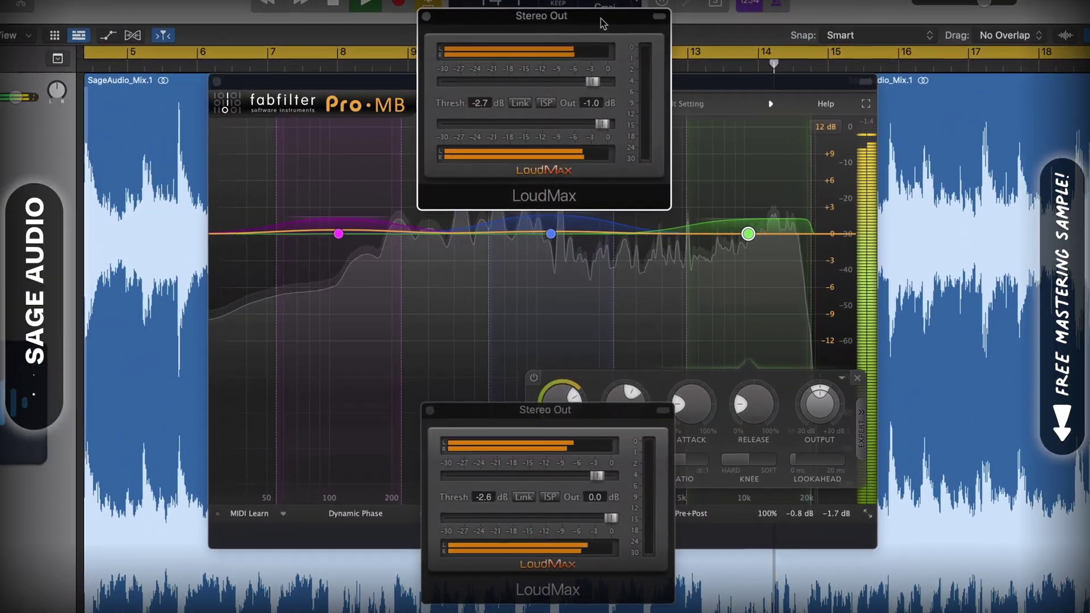
Bring the Pro-MB multiband window in front of the two LoudMax limiters and select its low band
{"action": "left_click", "coordinate": [579, 410]}
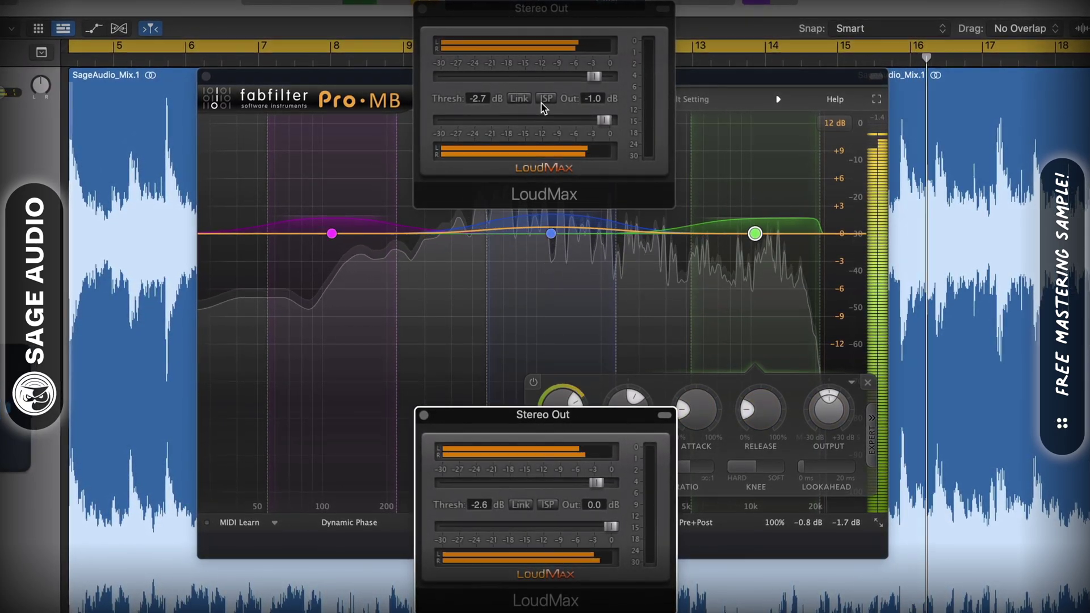
{"action": "left_click", "coordinate": [727, 84]}
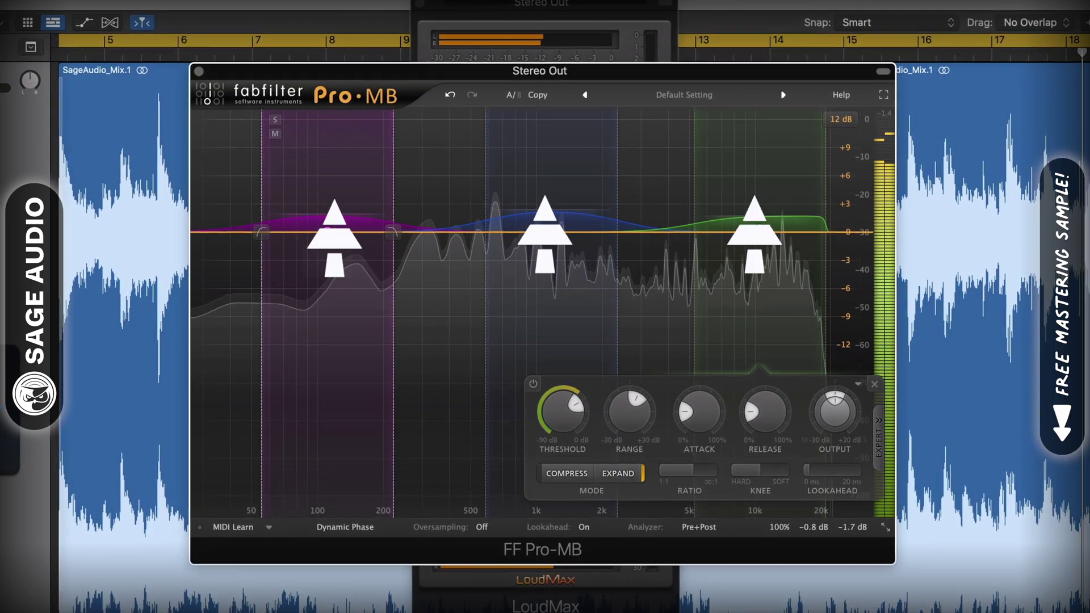
{"action": "left_click_drag", "start_coordinate": [327, 229], "coordinate": [337, 229]}
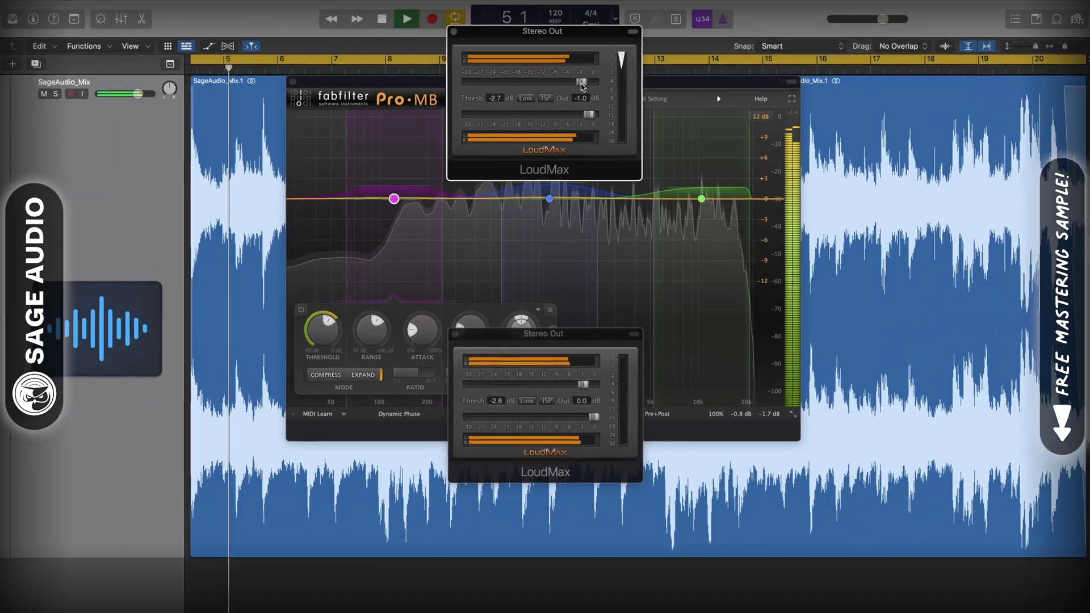
Lower the first LoudMax limiter's threshold to -3.3 dB and the second one's to -2.9 dB
{"action": "left_click_drag", "start_coordinate": [581, 84], "coordinate": [577, 85]}
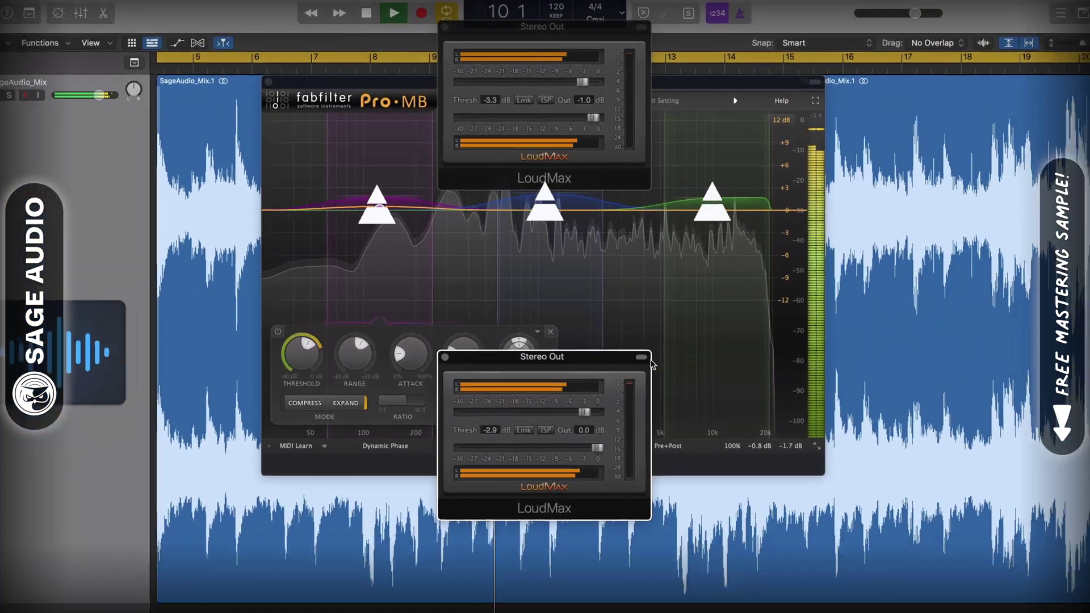
{"action": "left_click", "coordinate": [694, 323]}
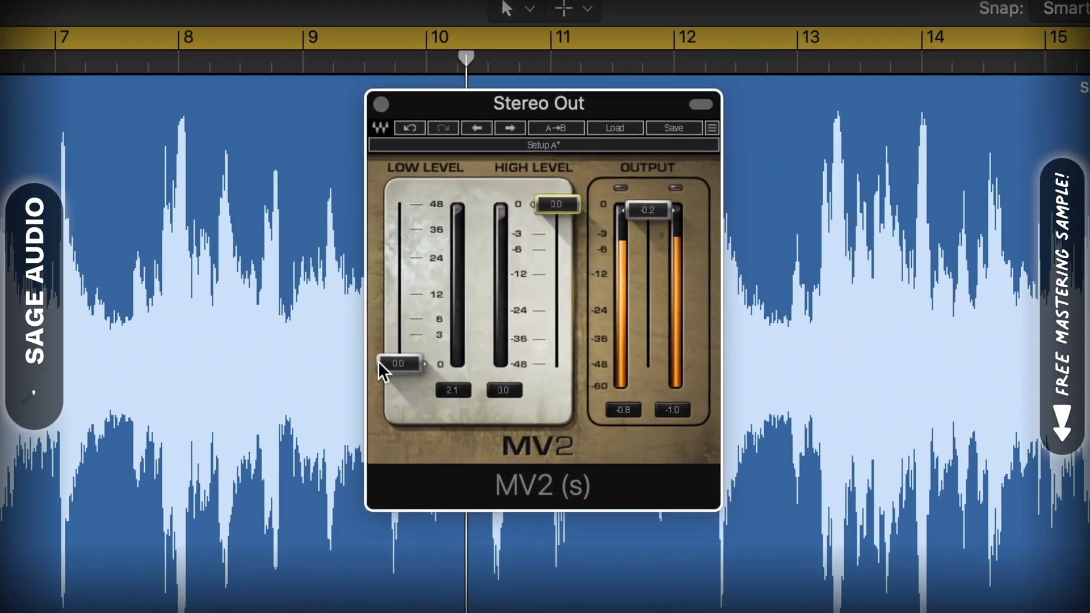
Raise the low level compression in MV2 to 9.7
{"action": "left_click_drag", "start_coordinate": [457, 234], "coordinate": [457, 218]}
{"action": "left_click_drag", "start_coordinate": [398, 333], "coordinate": [398, 305]}
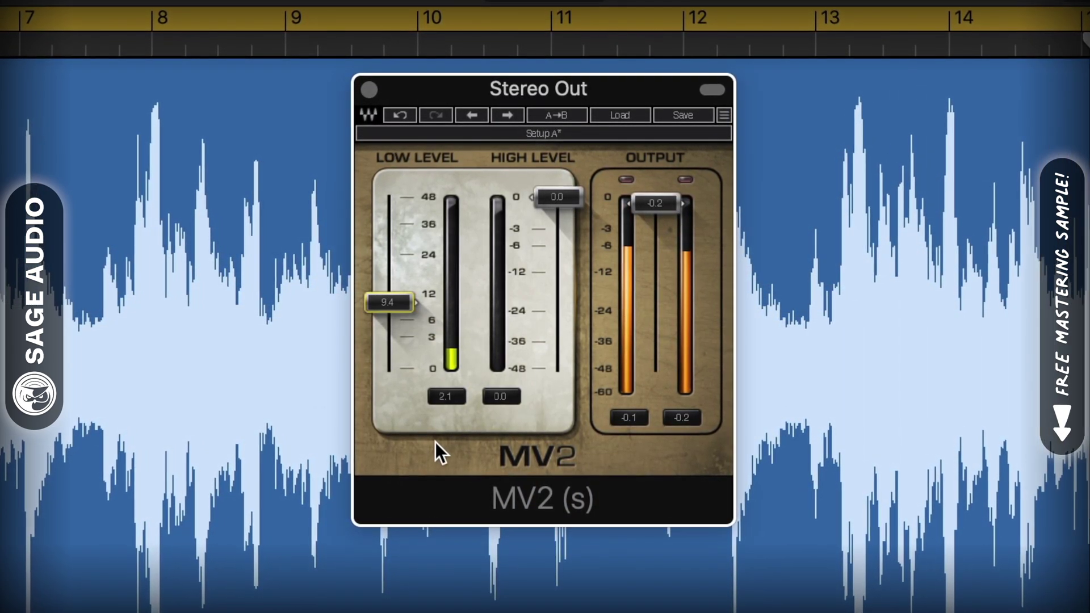
{"action": "mouse_move", "coordinate": [399, 294]}
{"action": "left_mouse_down"}
{"action": "mouse_move", "coordinate": [400, 318]}
{"action": "mouse_move", "coordinate": [400, 295]}
{"action": "mouse_move", "coordinate": [391, 301]}
{"action": "left_mouse_up"}
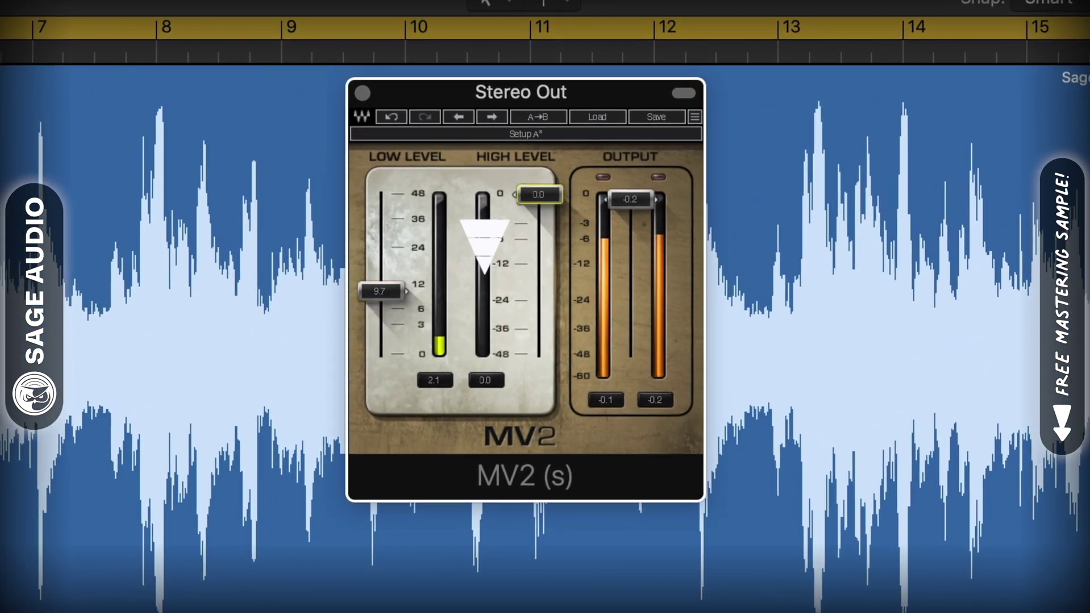
{"action": "mouse_move", "coordinate": [538, 194]}
{"action": "left_mouse_down"}
{"action": "mouse_move", "coordinate": [538, 239]}
{"action": "mouse_move", "coordinate": [539, 191]}
{"action": "left_mouse_up"}
{"action": "mouse_move", "coordinate": [381, 291]}
{"action": "left_mouse_down"}
{"action": "mouse_move", "coordinate": [381, 324]}
{"action": "mouse_move", "coordinate": [380, 291]}
{"action": "left_mouse_up"}
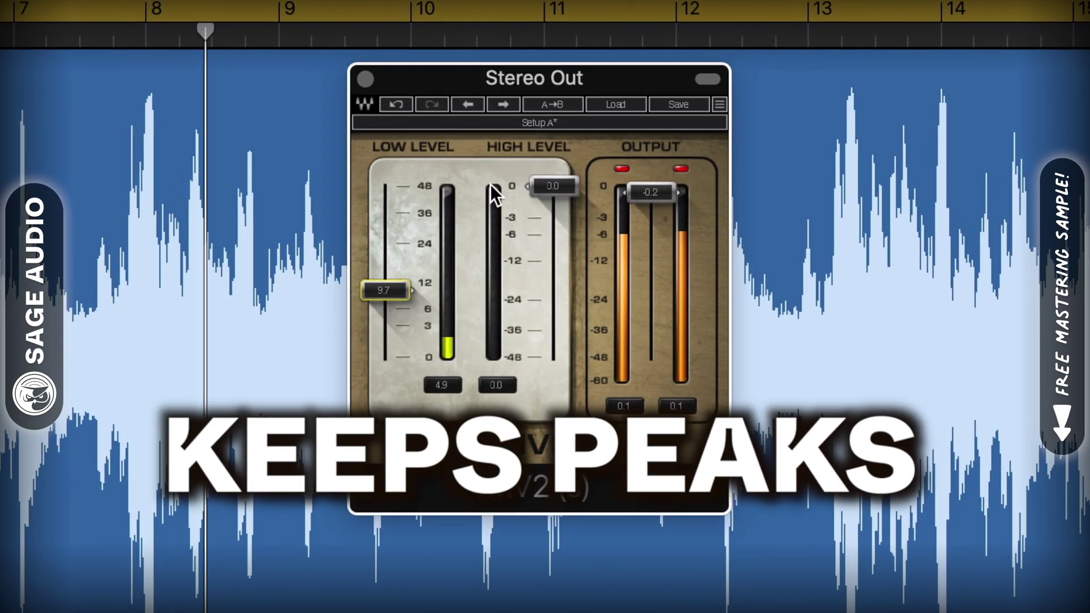
Lower the MV2 high level to -1.3 and fine-tune the low and high levels against each other
{"action": "left_click_drag", "start_coordinate": [554, 185], "coordinate": [555, 203]}
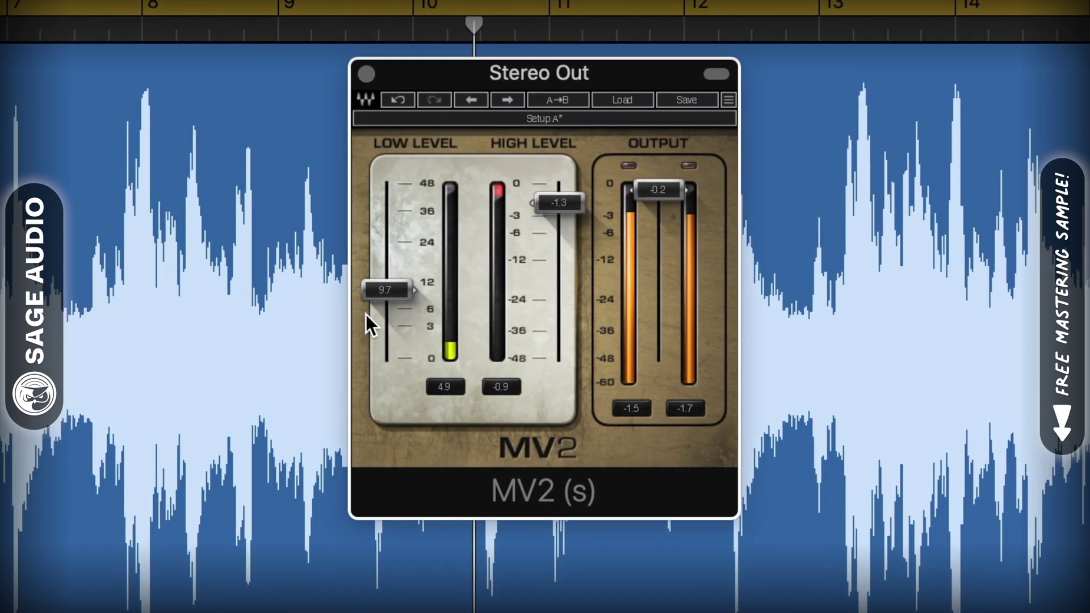
{"action": "left_click_drag", "start_coordinate": [386, 290], "coordinate": [387, 296]}
{"action": "left_click_drag", "start_coordinate": [561, 195], "coordinate": [561, 204]}
{"action": "left_click_drag", "start_coordinate": [388, 295], "coordinate": [388, 297]}
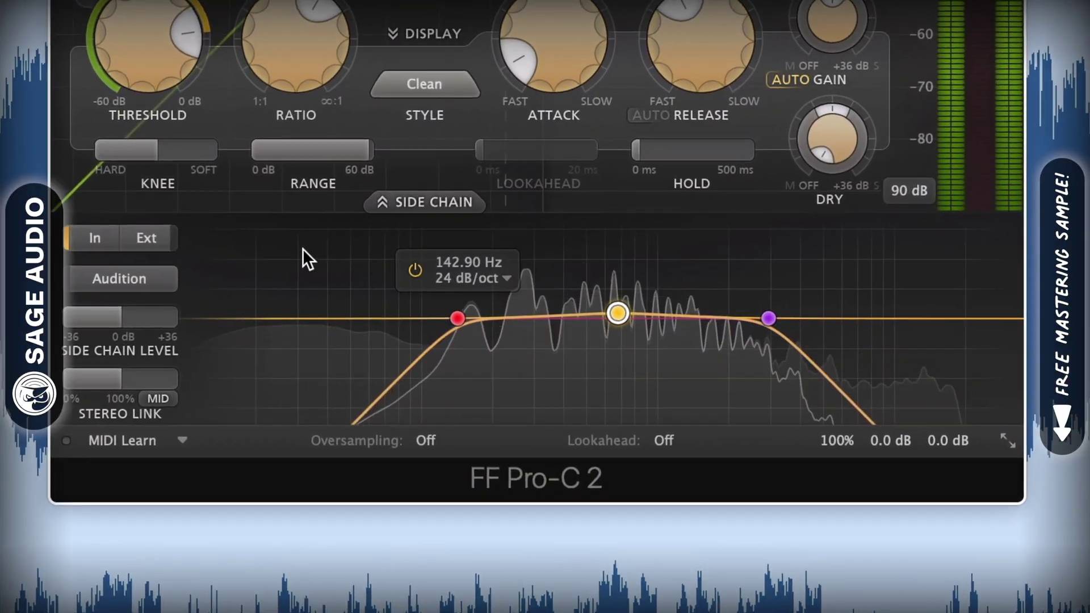
Set the Pro-C 2 side chain's mid bell to about 778 Hz and +1.20 dB, and nudge the high and low cut filters
{"action": "mouse_move", "coordinate": [618, 312]}
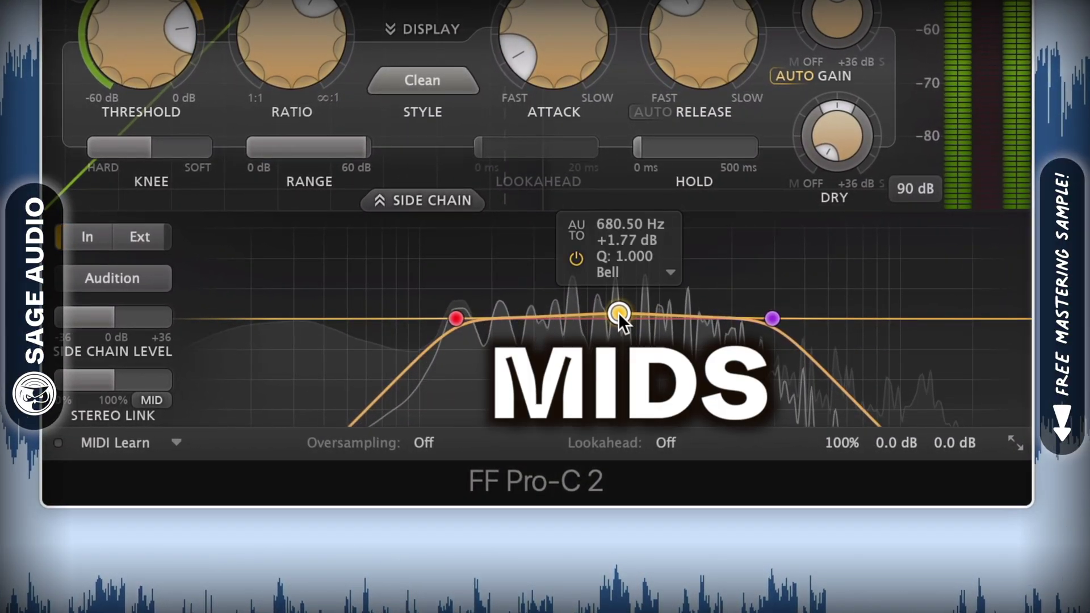
{"action": "left_click_drag", "start_coordinate": [587, 312], "coordinate": [635, 314]}
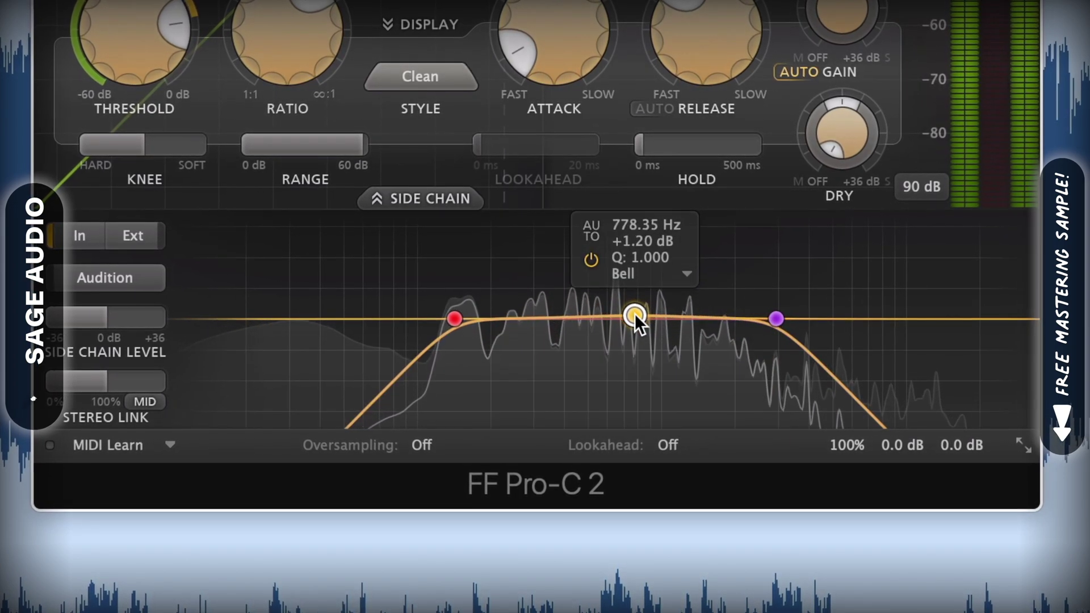
{"action": "mouse_move", "coordinate": [778, 319]}
{"action": "left_mouse_down"}
{"action": "mouse_move", "coordinate": [810, 318]}
{"action": "mouse_move", "coordinate": [768, 319]}
{"action": "left_mouse_up"}
{"action": "mouse_move", "coordinate": [464, 306]}
{"action": "left_click_drag", "start_coordinate": [464, 314], "coordinate": [464, 313]}
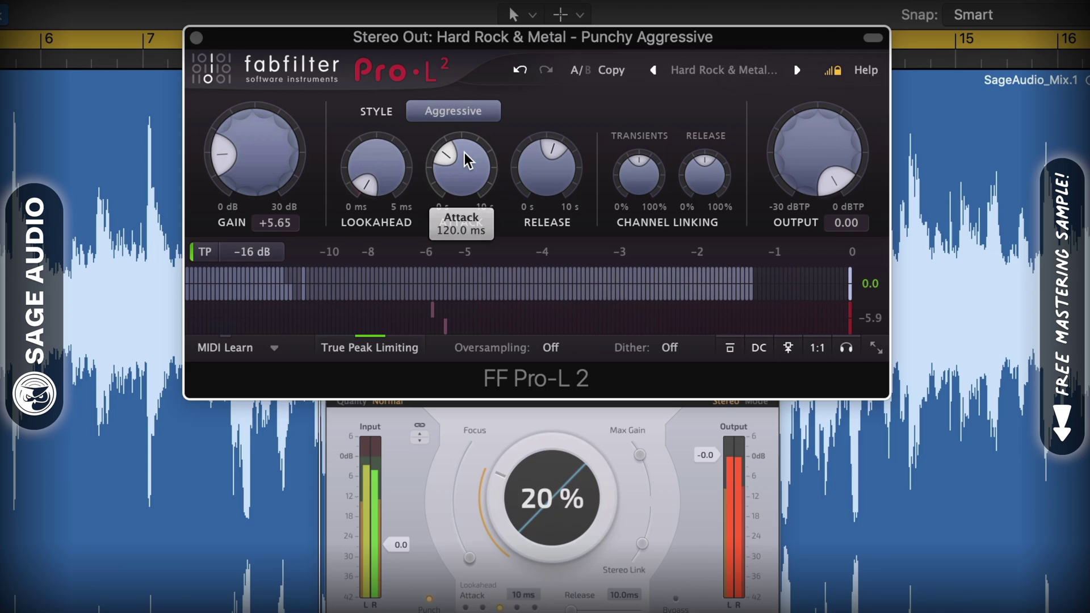
Change the Pro-L 2 limiter's style from Aggressive to Dynamic in the Hard Rock & Metal preset
{"action": "left_click", "coordinate": [453, 111]}
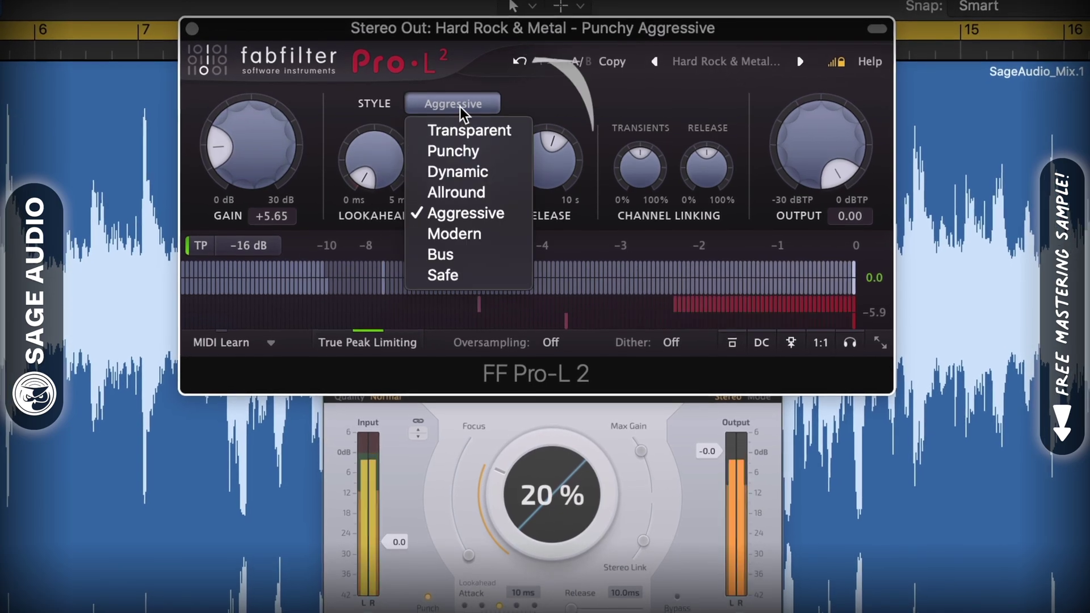
{"action": "left_click", "coordinate": [457, 151]}
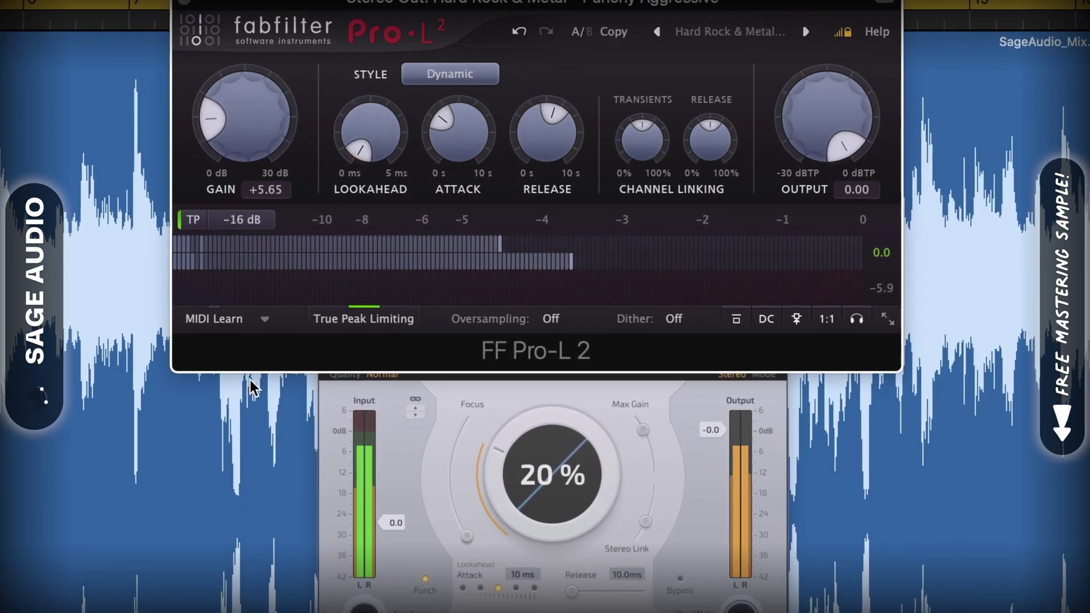
Set the Pro-L 2 limiter's style to Aggressive and fine-tune its gain
{"action": "left_click", "coordinate": [419, 498]}
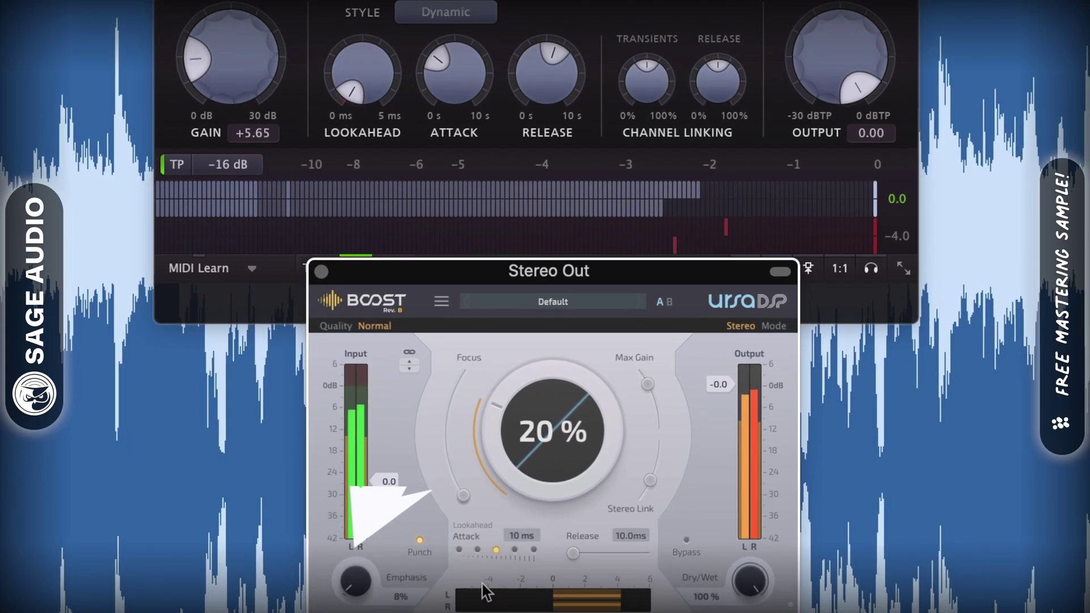
{"action": "left_click", "coordinate": [523, 243]}
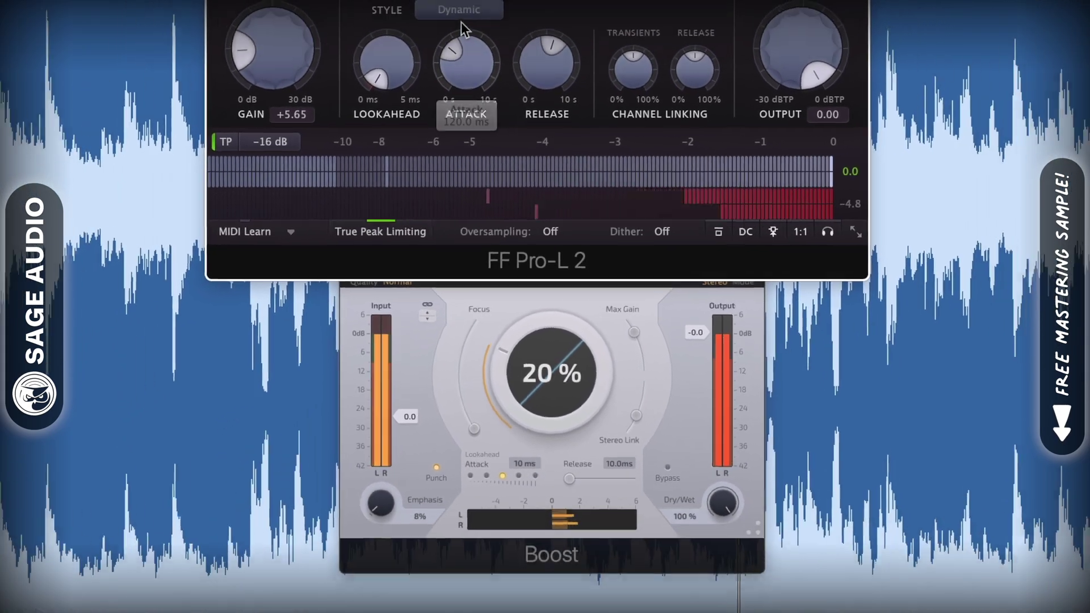
{"action": "left_click", "coordinate": [460, 14]}
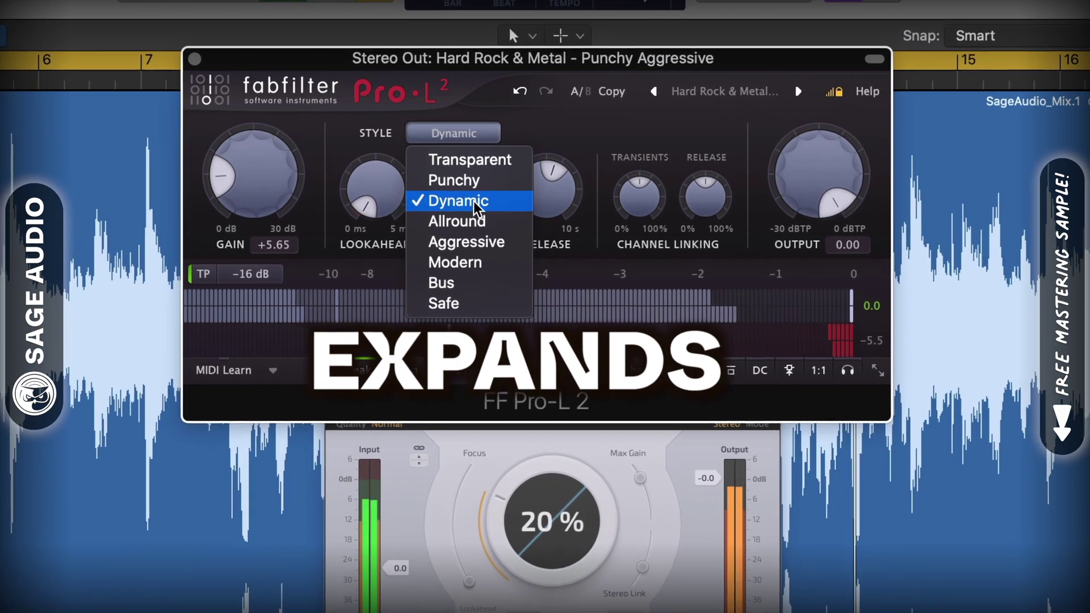
{"action": "left_click", "coordinate": [448, 202]}
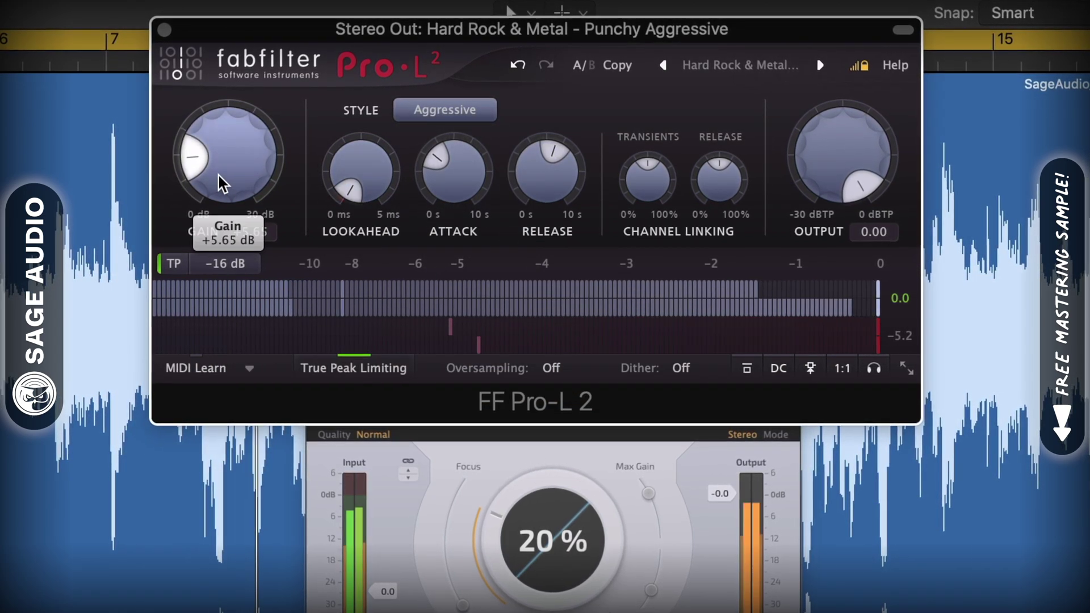
{"action": "mouse_move", "coordinate": [219, 182]}
{"action": "left_mouse_down"}
{"action": "mouse_move", "coordinate": [218, 168]}
{"action": "mouse_move", "coordinate": [219, 186]}
{"action": "left_mouse_up"}
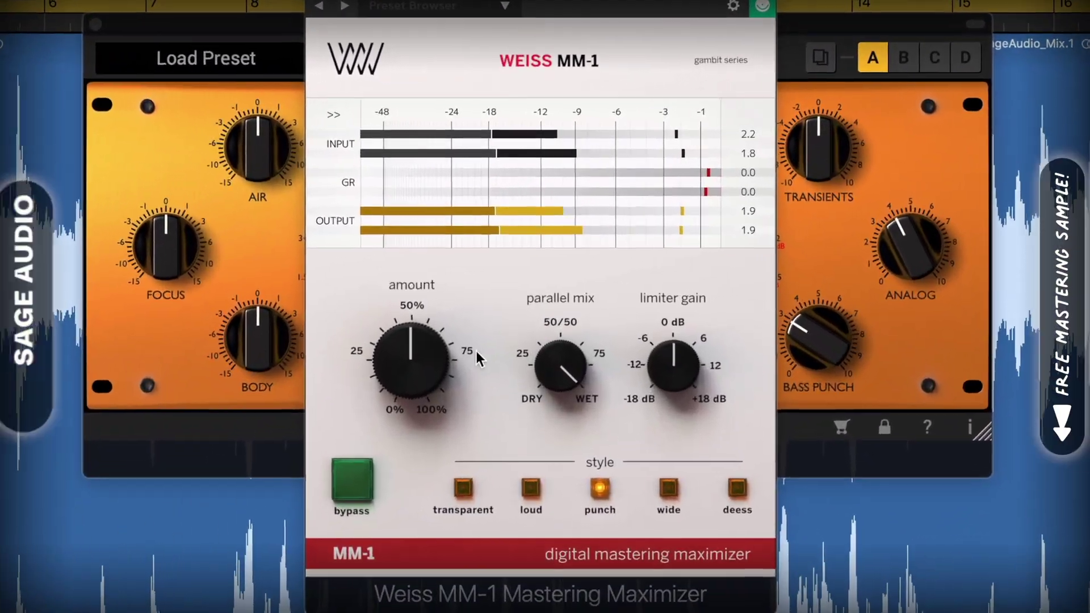
Set the Weiss MM-1 maximizer to the punch style with an amount of 77 % and a slightly reduced limiter gain
{"action": "left_click_drag", "start_coordinate": [477, 358], "coordinate": [474, 82]}
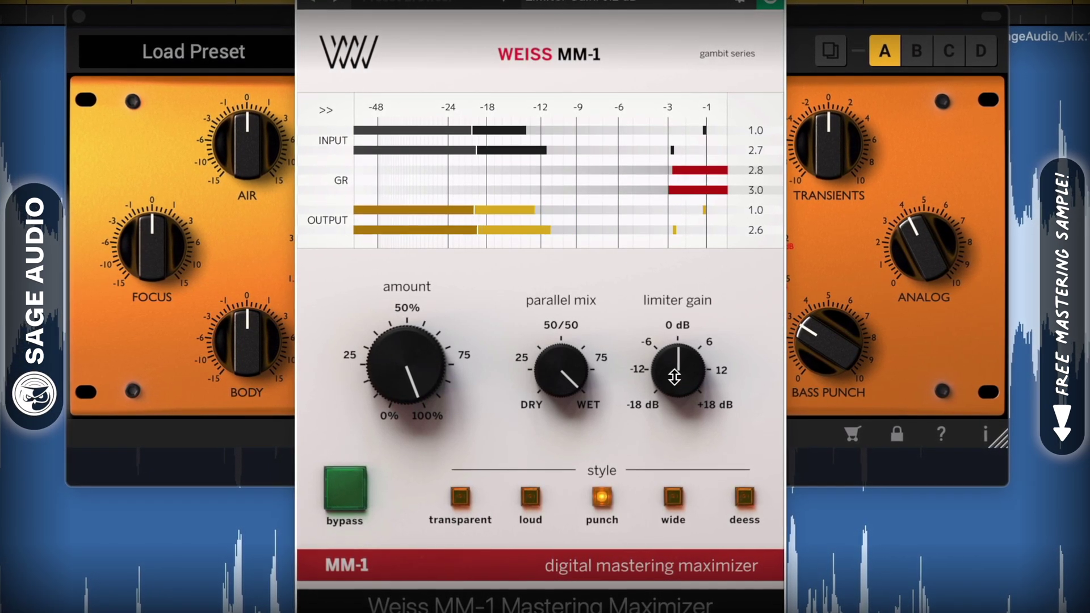
{"action": "left_click_drag", "start_coordinate": [678, 375], "coordinate": [674, 406]}
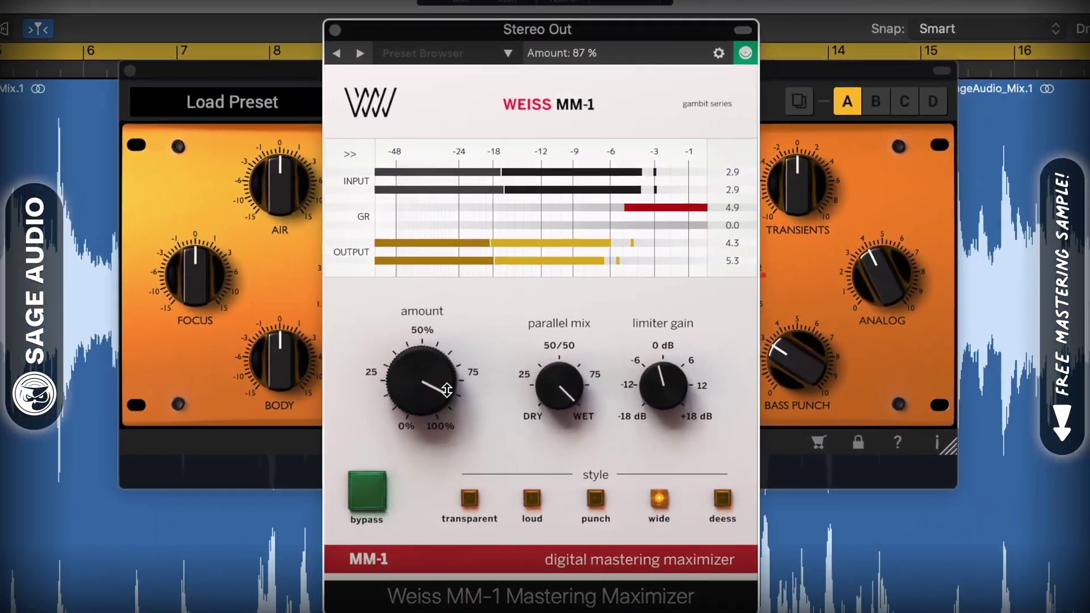
{"action": "left_click_drag", "start_coordinate": [465, 264], "coordinate": [470, 324]}
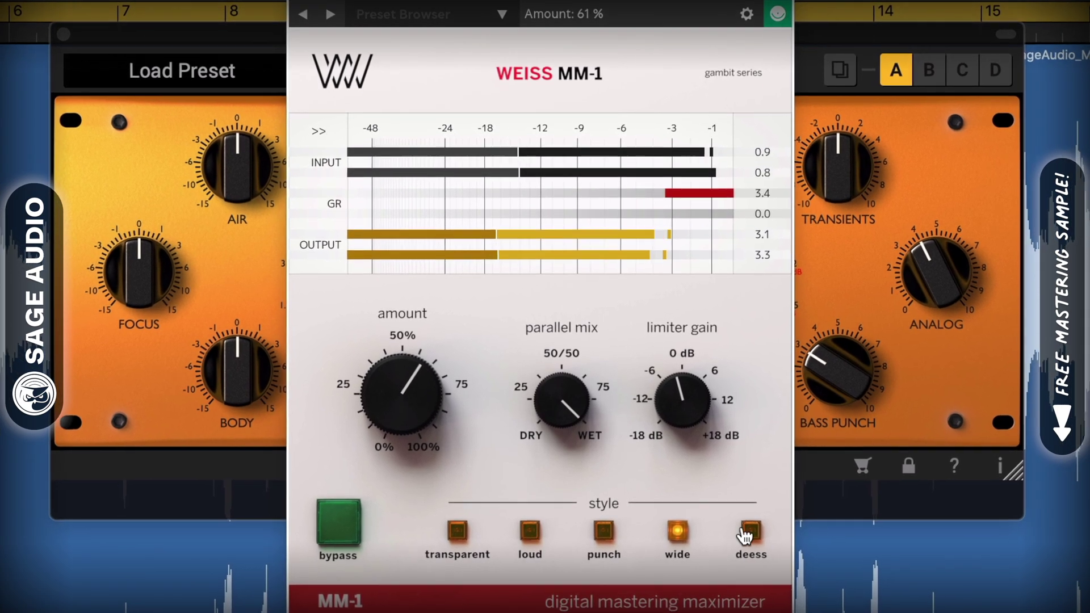
{"action": "left_click", "coordinate": [602, 534]}
{"action": "left_click_drag", "start_coordinate": [399, 350], "coordinate": [397, 323]}
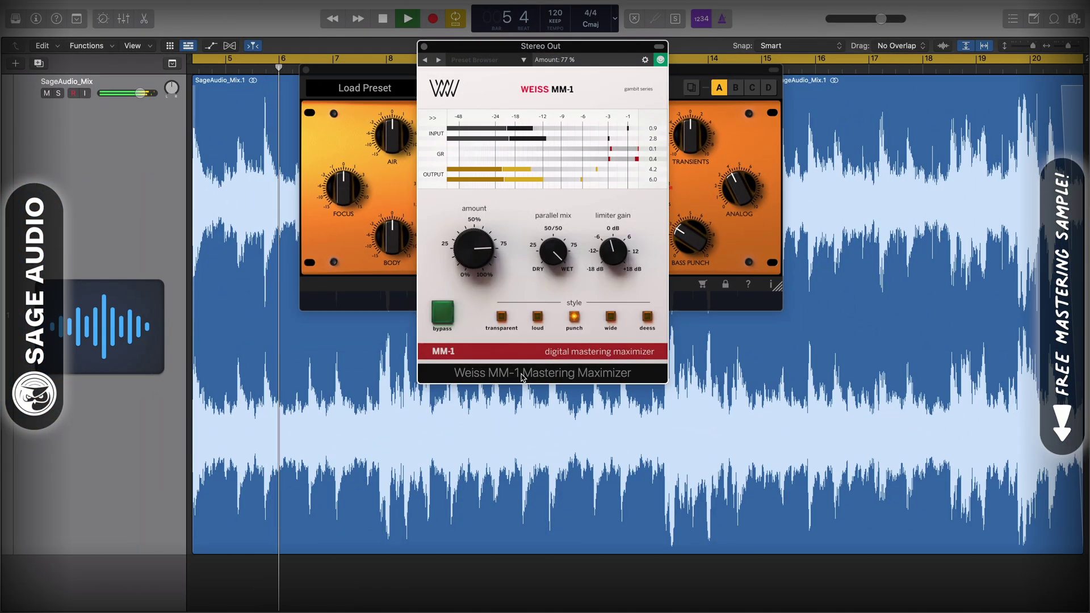
In T-RackS One, lower the push a little, raise the focus slightly and set the air to 0.4
{"action": "left_click", "coordinate": [704, 302]}
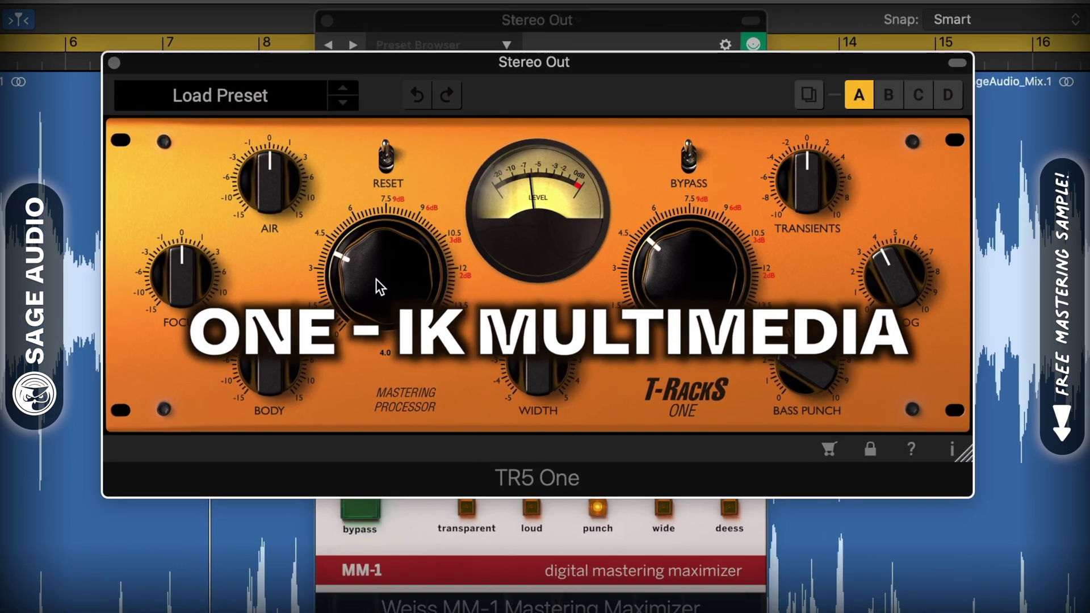
{"action": "mouse_move", "coordinate": [375, 278]}
{"action": "left_mouse_down"}
{"action": "mouse_move", "coordinate": [374, 259]}
{"action": "mouse_move", "coordinate": [369, 299]}
{"action": "left_mouse_up"}
{"action": "left_click_drag", "start_coordinate": [189, 269], "coordinate": [177, 259]}
{"action": "left_click_drag", "start_coordinate": [268, 179], "coordinate": [258, 171]}
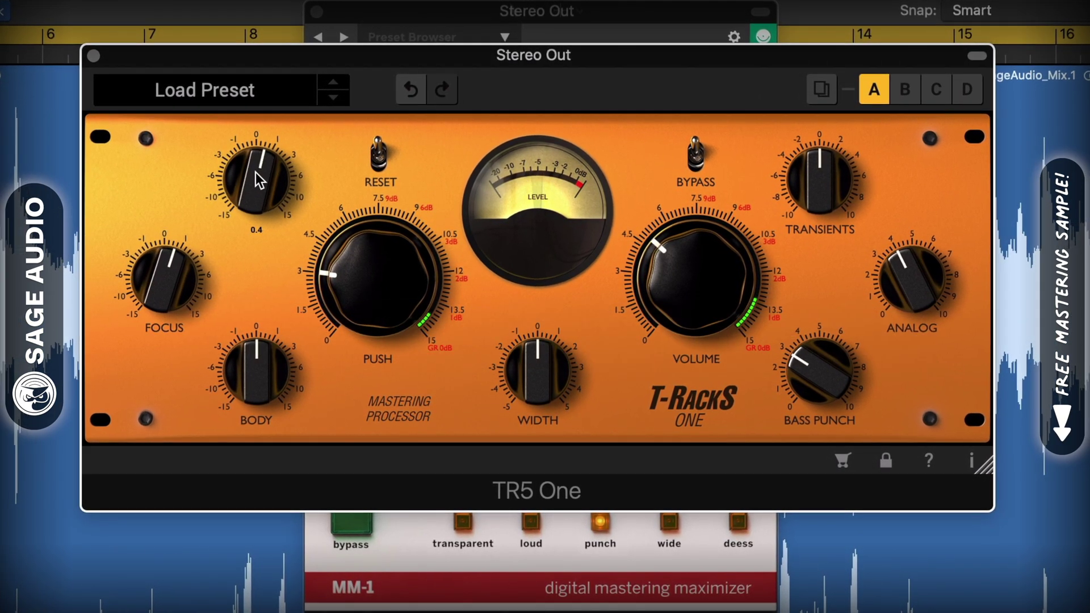
Raise the body, bass punch and transients slightly in T-RackS One and fine-tune its volume
{"action": "left_click_drag", "start_coordinate": [265, 379], "coordinate": [266, 364]}
{"action": "left_click_drag", "start_coordinate": [802, 379], "coordinate": [814, 362]}
{"action": "mouse_move", "coordinate": [674, 291]}
{"action": "left_mouse_down"}
{"action": "mouse_move", "coordinate": [673, 281]}
{"action": "mouse_move", "coordinate": [671, 295]}
{"action": "left_mouse_up"}
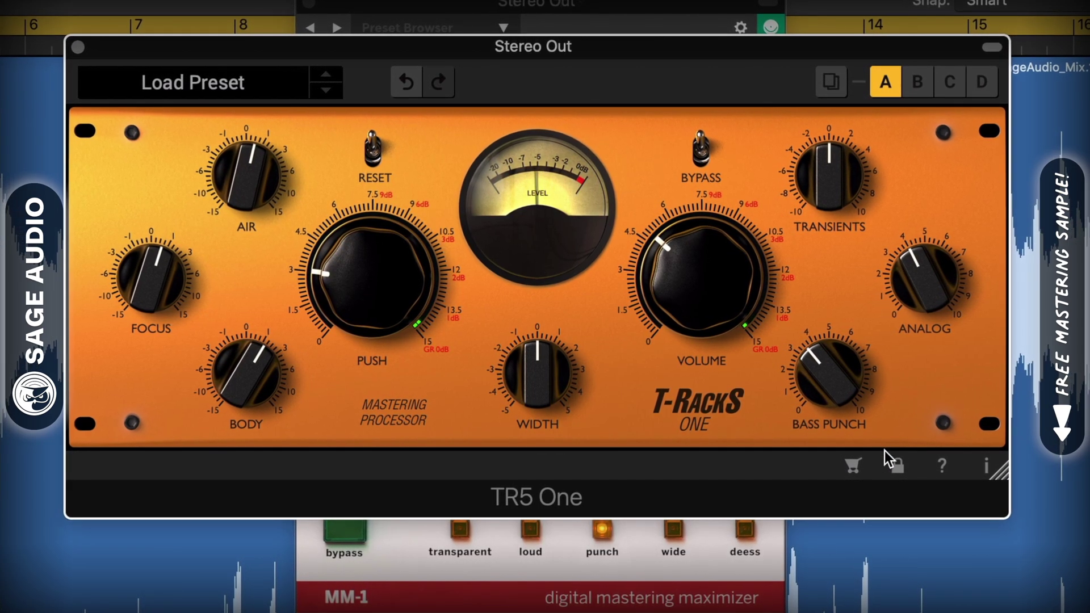
{"action": "mouse_move", "coordinate": [946, 277]}
{"action": "left_click_drag", "start_coordinate": [827, 167], "coordinate": [826, 159]}
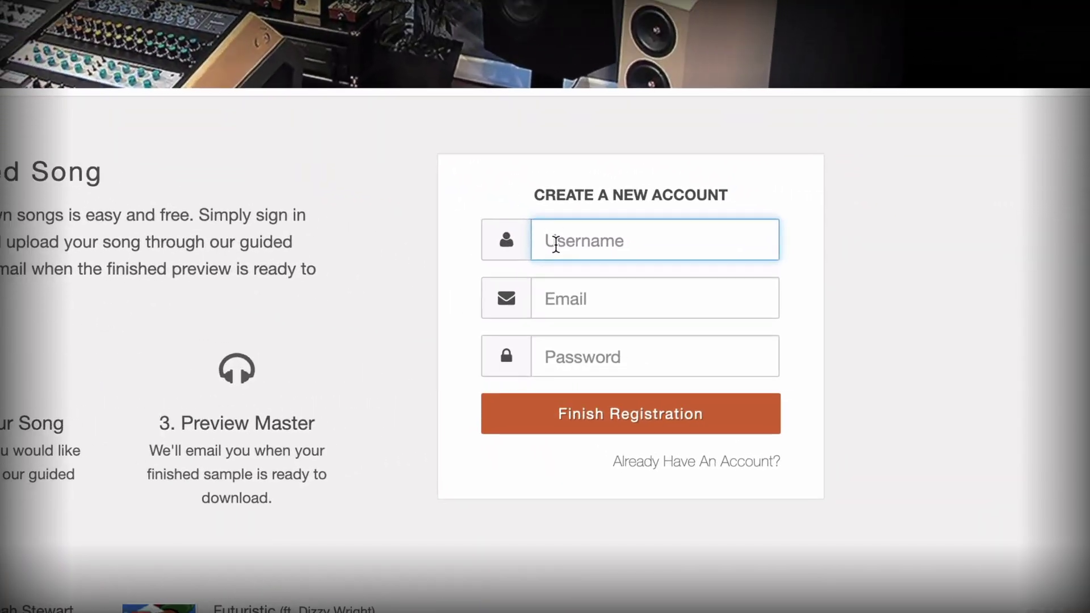
On the Sage Audio registration page, enter NewArtist as the new account's username and fill in the e-mail
{"action": "type", "text": "NewArt"}
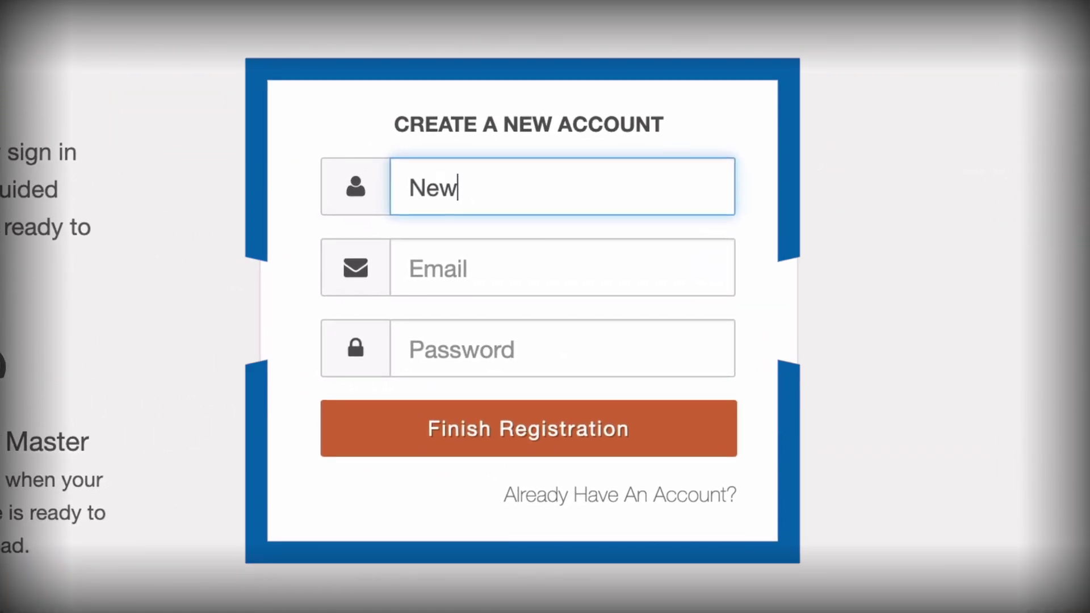
{"action": "type", "text": "ist"}
{"action": "key", "text": "Tab"}
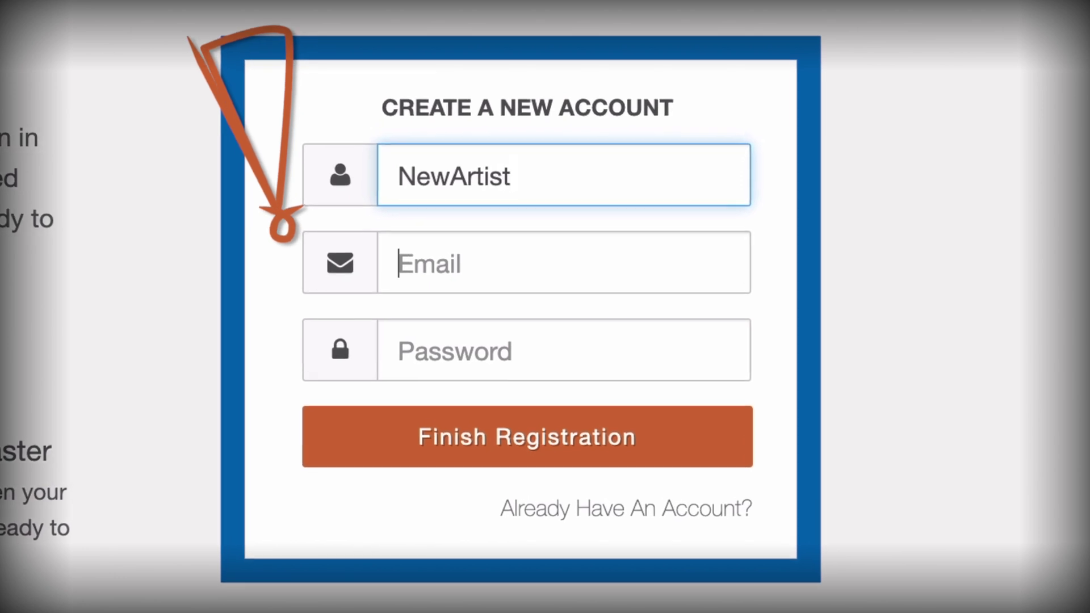
{"action": "type", "text": "newarti"}
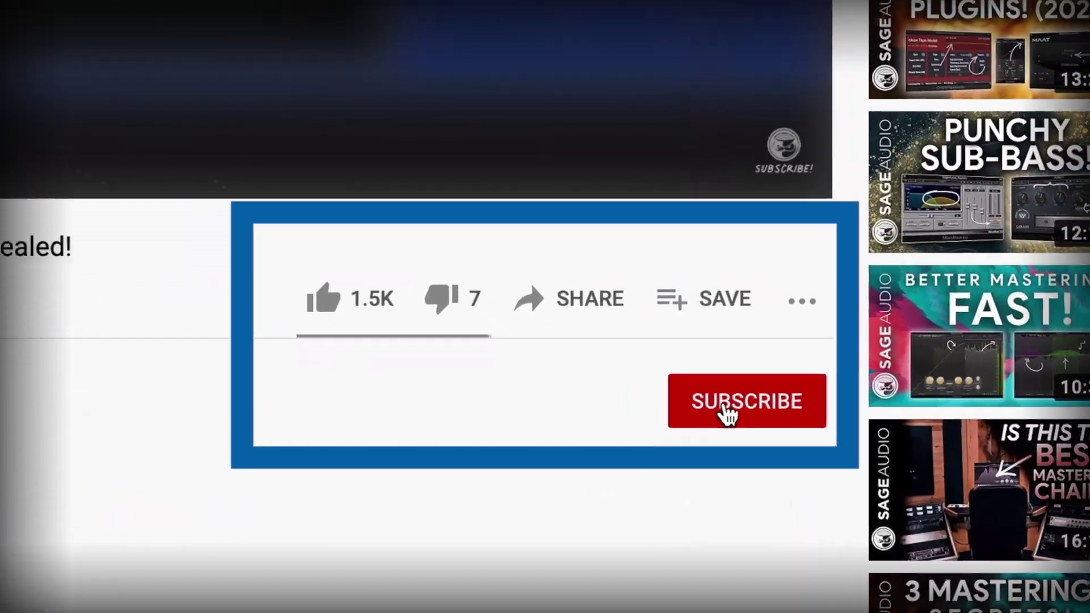
Switch to YouTube, subscribe to the Sage Audio channel and like its mastering video
{"action": "left_click", "coordinate": [720, 453]}
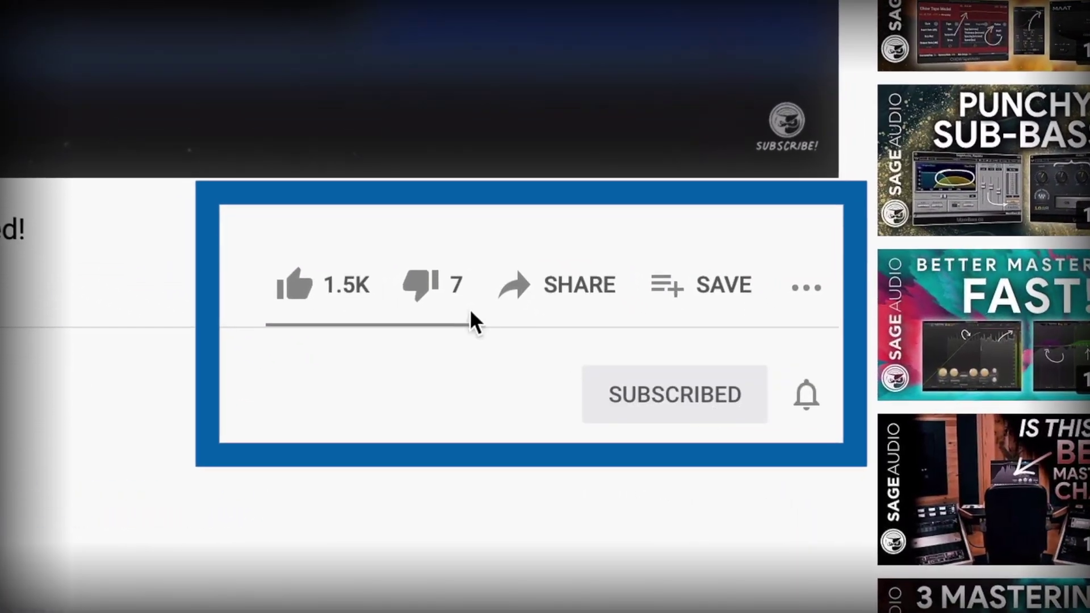
{"action": "left_click", "coordinate": [463, 363]}
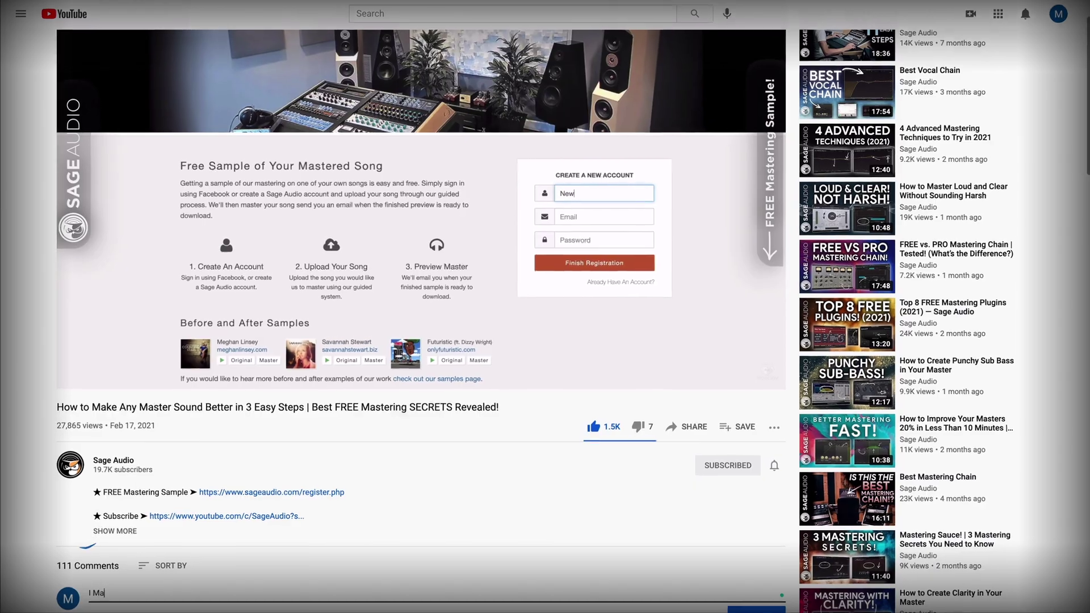
Write a comment under the Sage Audio video beginning "I Make Music To"
{"action": "type", "text": "I Make Music To"}
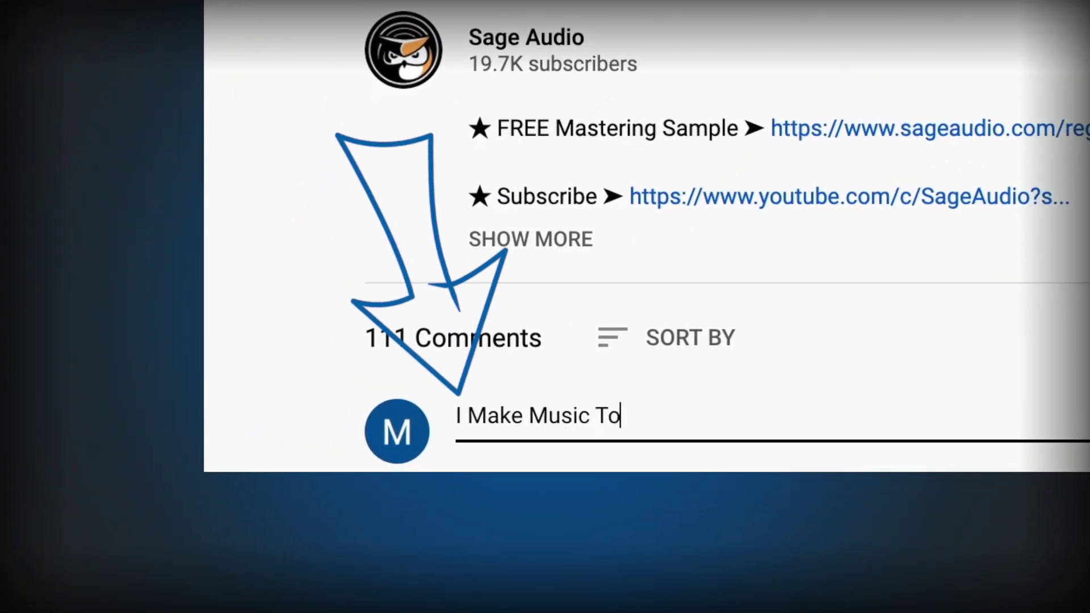